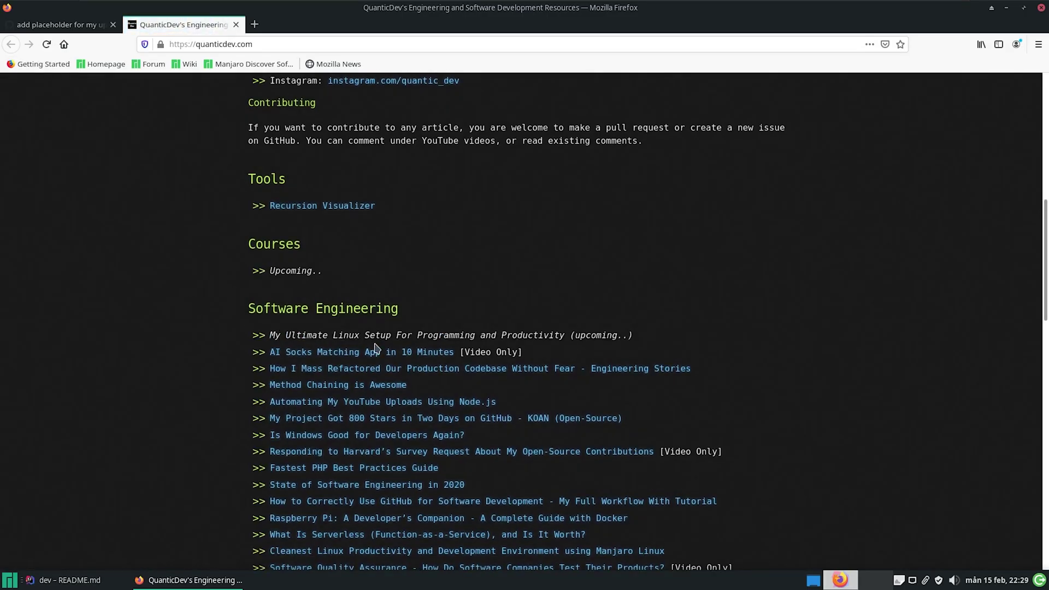
Highlight the upcoming 'My Ultimate Linux Setup' article title on quanticdev.com
{"action": "left_click_drag", "start_coordinate": [632, 335], "coordinate": [272, 335]}
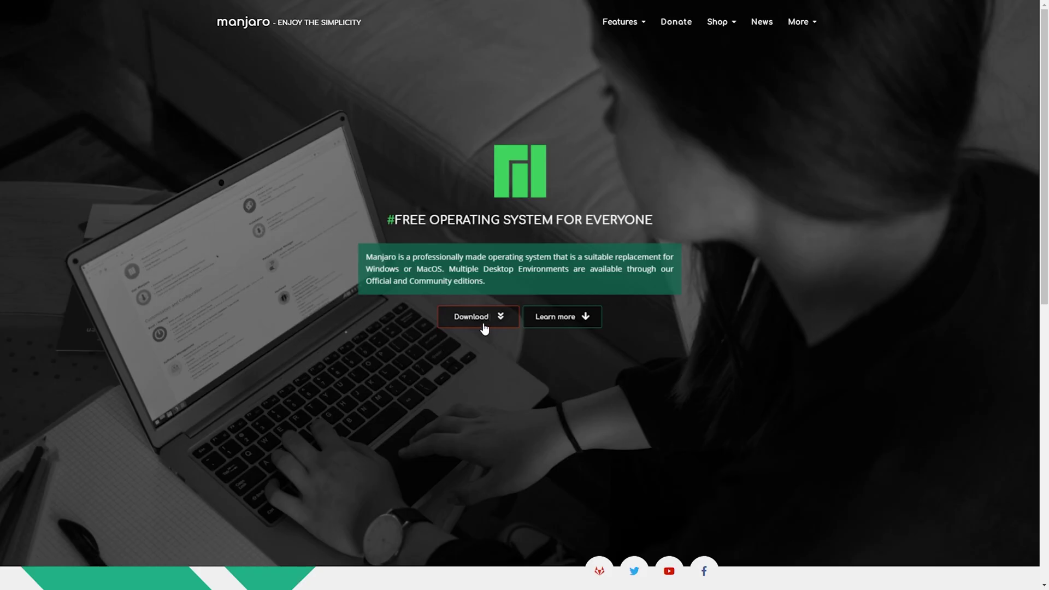
Browse the XFCE, KDE and GNOME download editions, then open the 'Using a live-system' guide
{"action": "left_click", "coordinate": [485, 321]}
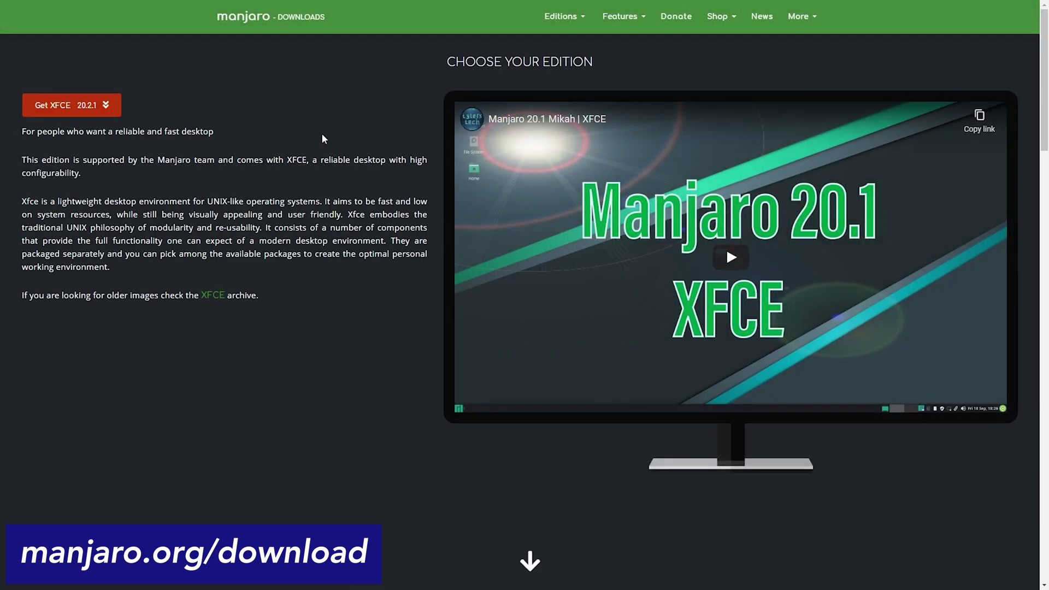
{"action": "scroll", "coordinate": [311, 140], "scroll_direction": "down", "scroll_amount": 2}
{"action": "scroll", "coordinate": [306, 144], "scroll_direction": "down", "scroll_amount": 6}
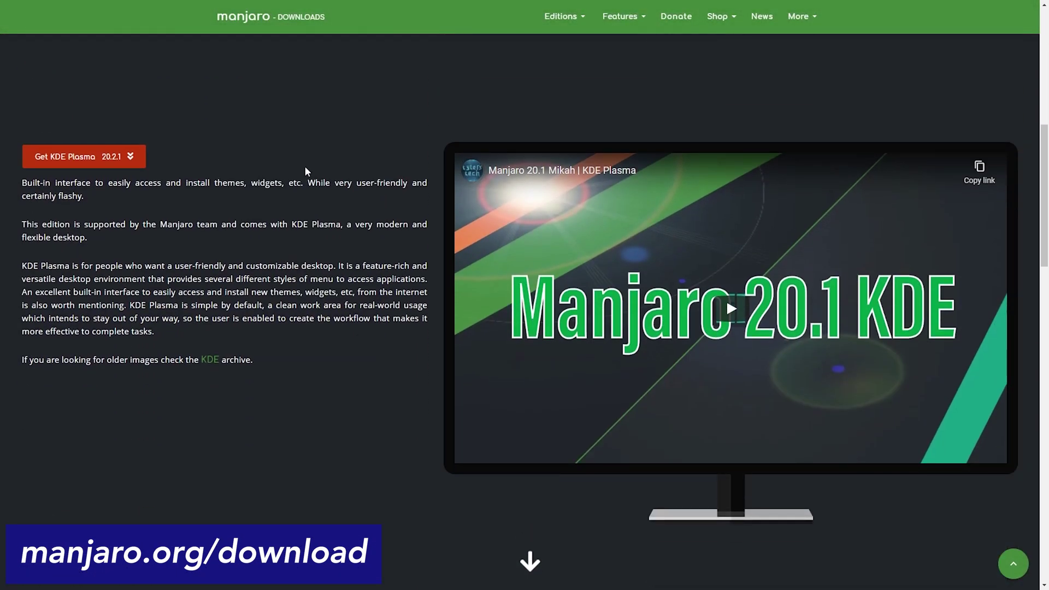
{"action": "scroll", "coordinate": [304, 171], "scroll_direction": "down", "scroll_amount": 8}
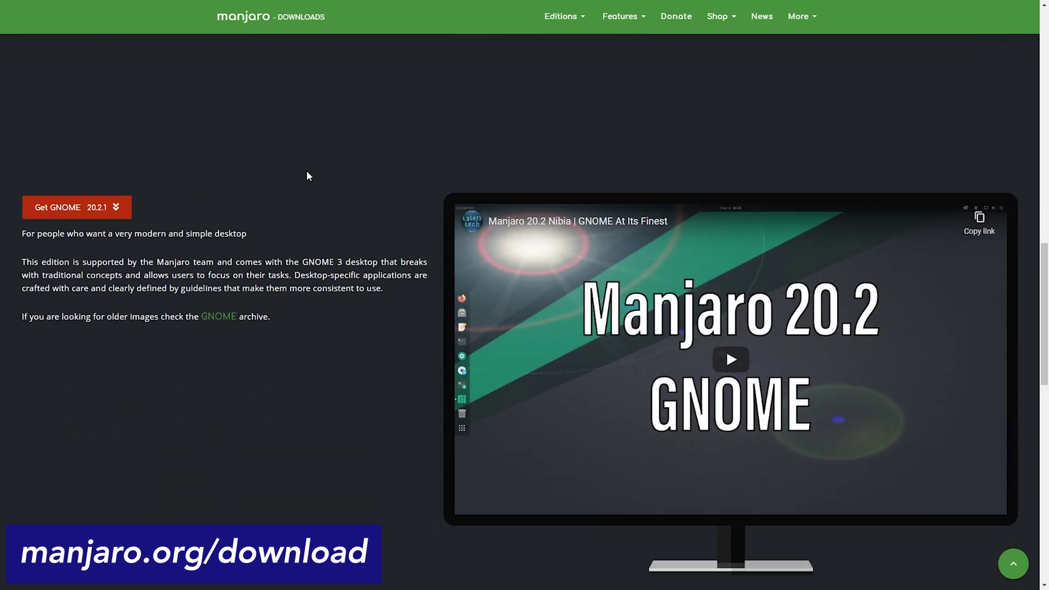
{"action": "scroll", "coordinate": [320, 250], "scroll_direction": "down", "scroll_amount": 8}
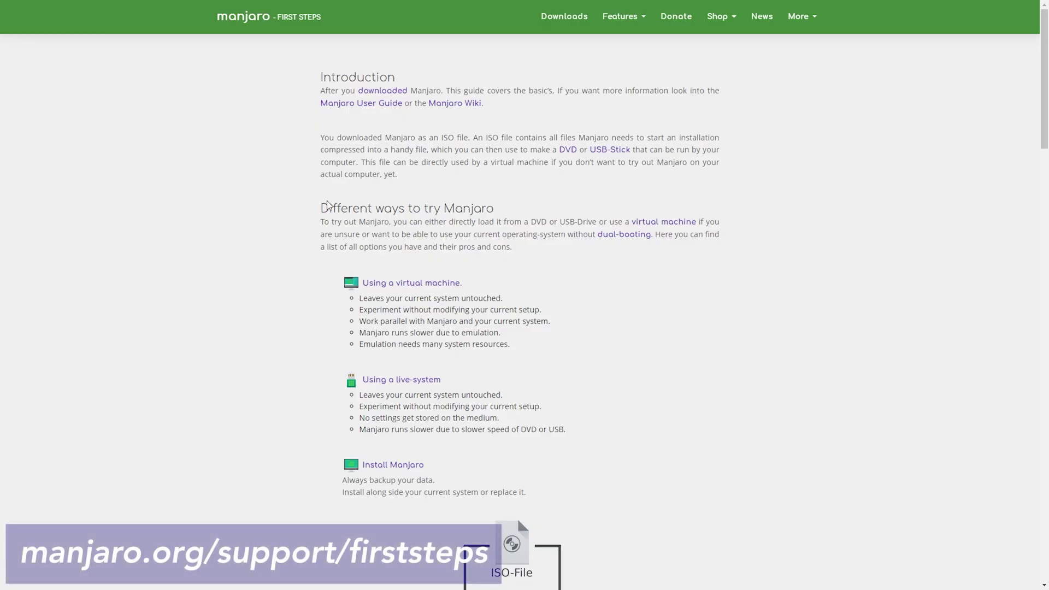
{"action": "left_click", "coordinate": [328, 206]}
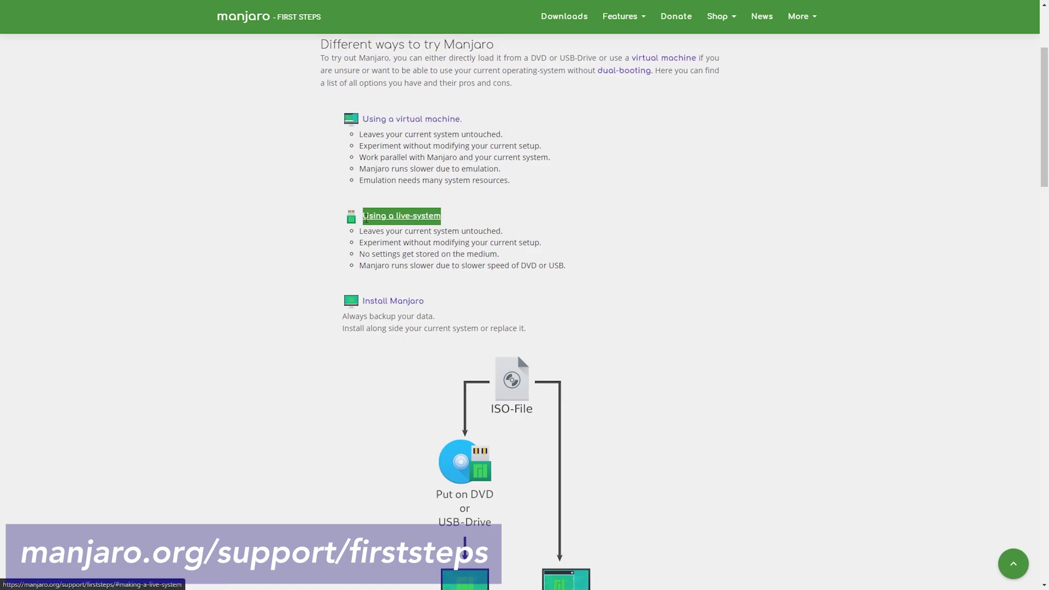
{"action": "left_click", "coordinate": [365, 217]}
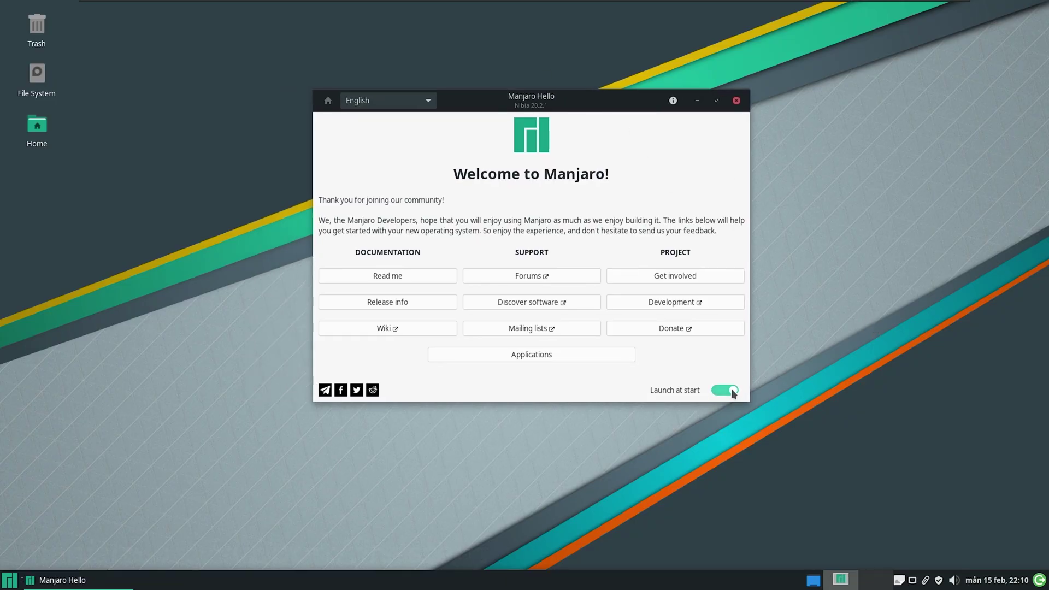
Turn off Launch at start in Manjaro Hello and close the welcome window
{"action": "left_click", "coordinate": [733, 392]}
{"action": "left_click", "coordinate": [738, 98]}
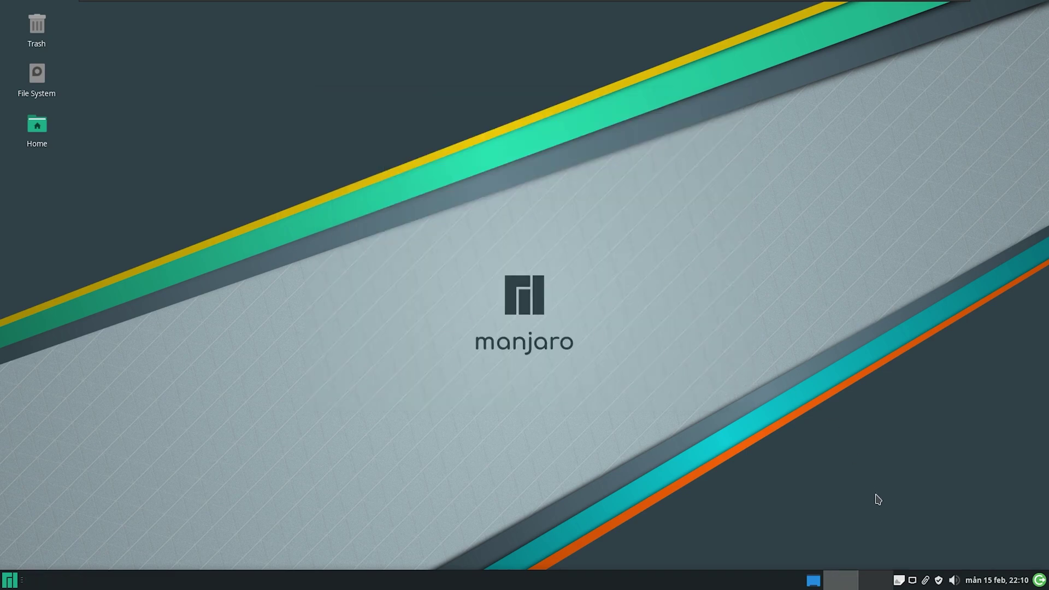
{"action": "left_click", "coordinate": [940, 582]}
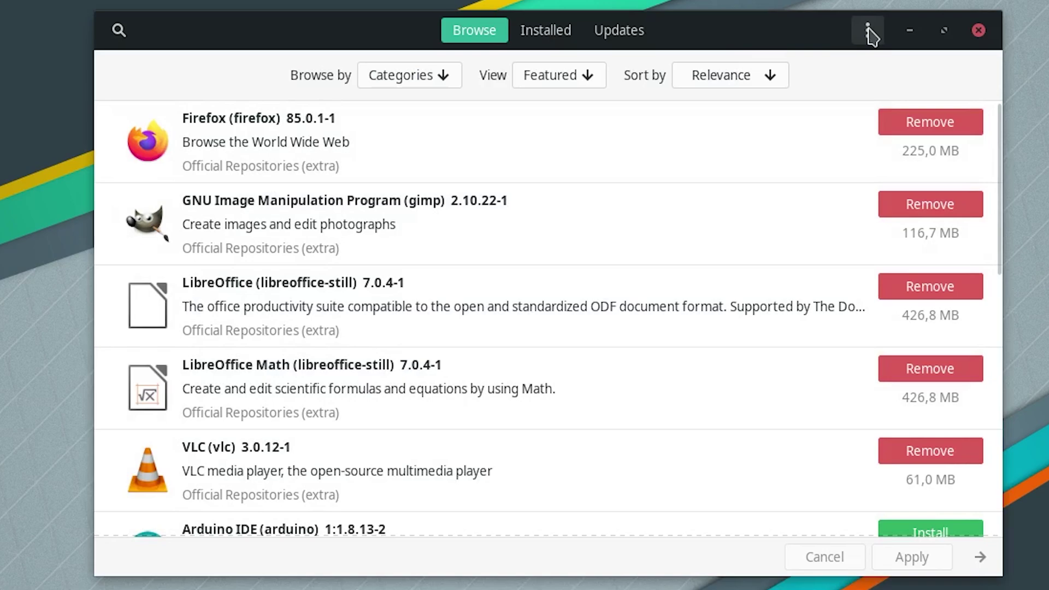
In Pamac preferences, authenticate and enable AUR support with update checking for AUR packages
{"action": "left_click", "coordinate": [868, 32]}
{"action": "left_click", "coordinate": [850, 197]}
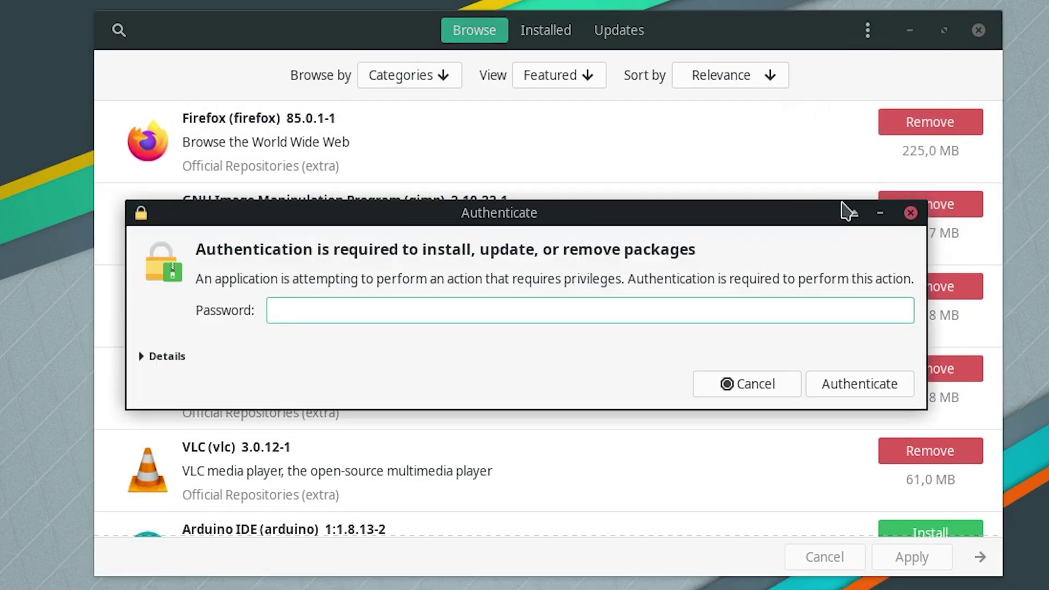
{"action": "type", "text": "••••••"}
{"action": "key", "text": "Return"}
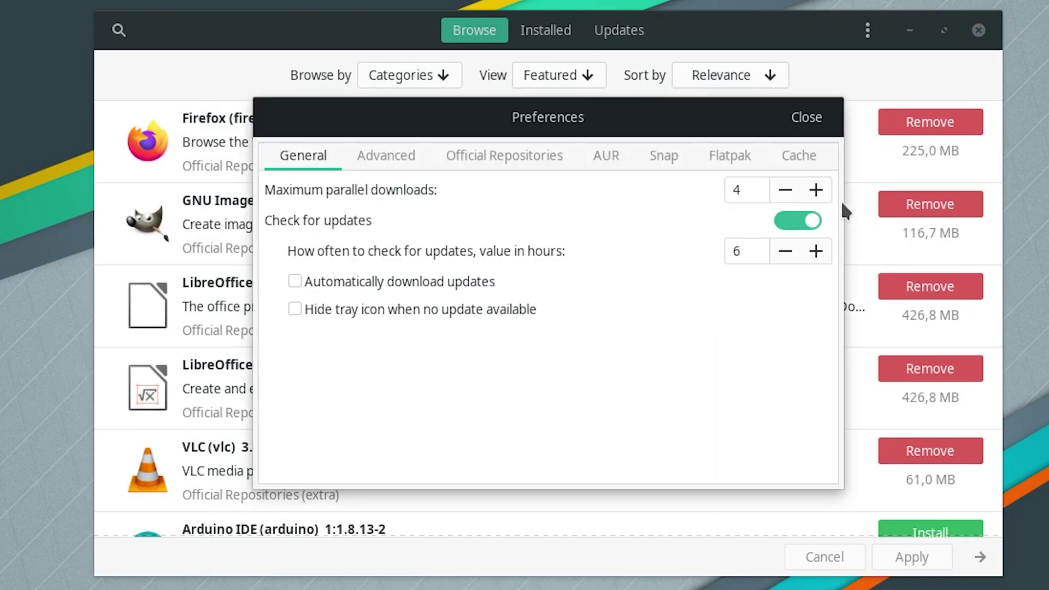
{"action": "left_click", "coordinate": [604, 156]}
{"action": "left_click", "coordinate": [792, 246]}
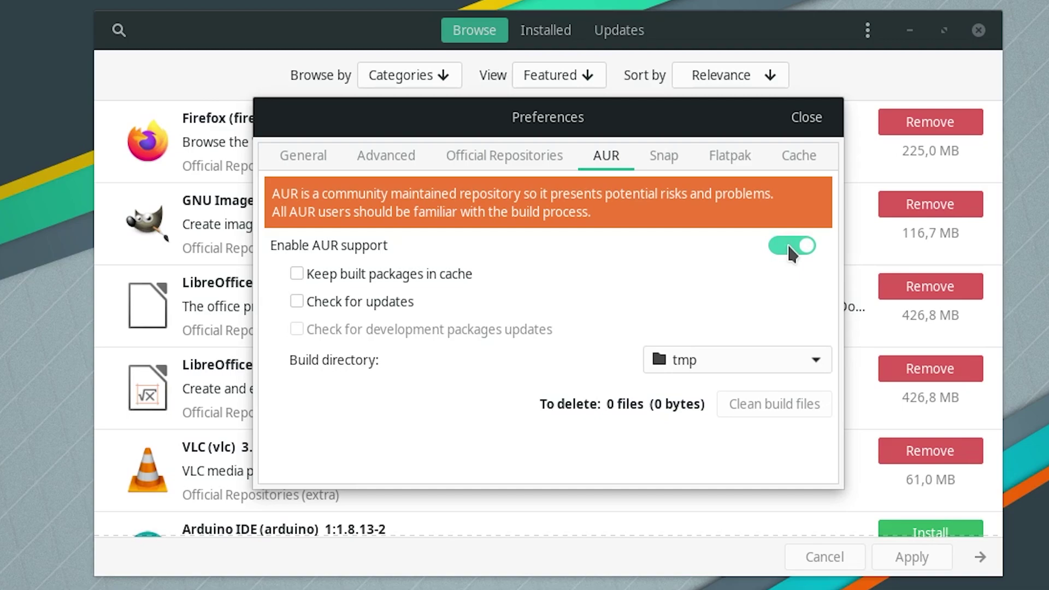
{"action": "left_click", "coordinate": [363, 303]}
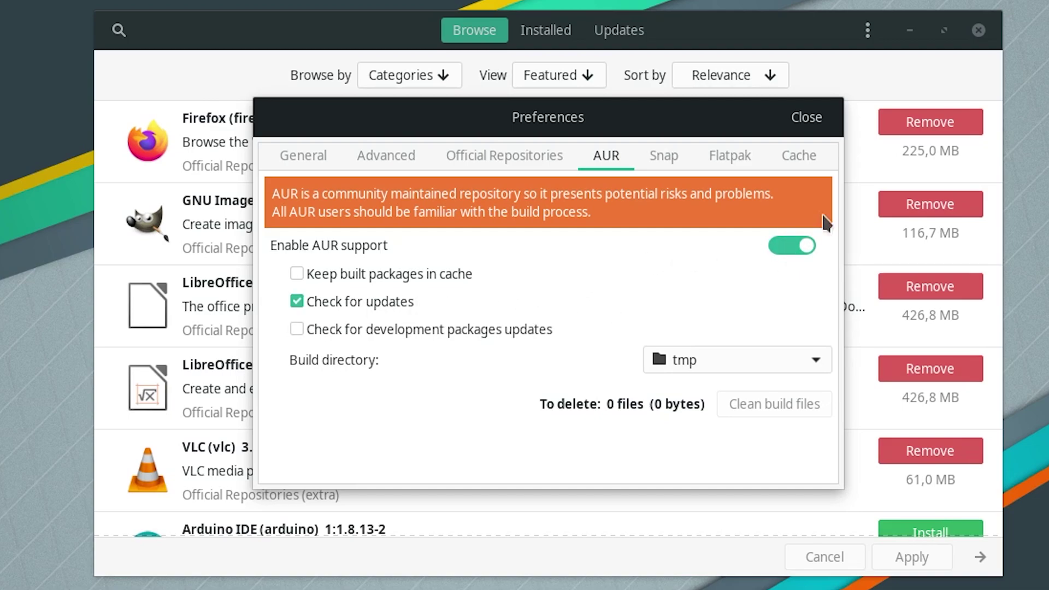
{"action": "left_click", "coordinate": [807, 117]}
Refresh the Updates tab to confirm the system is up to date, then close Pamac
{"action": "left_click", "coordinate": [619, 33]}
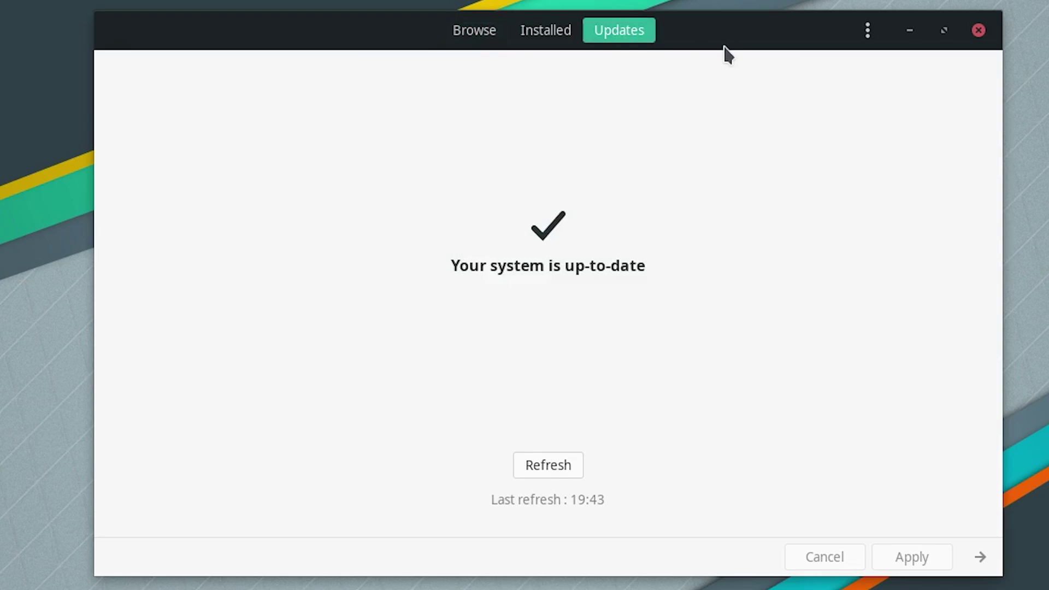
{"action": "left_click", "coordinate": [564, 471]}
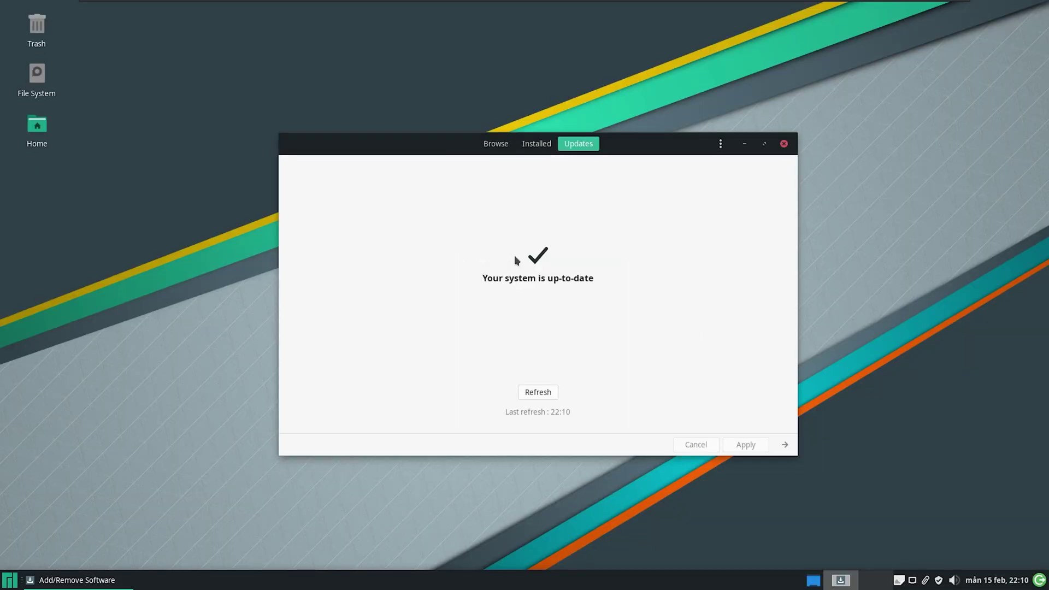
{"action": "left_click", "coordinate": [784, 143]}
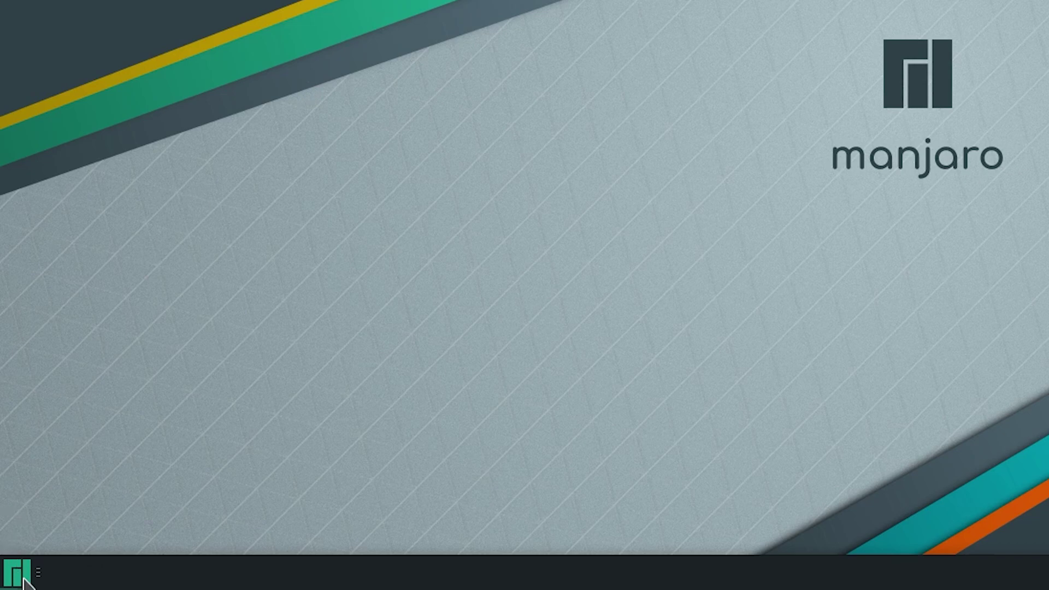
Open the system settings overview and briefly look through the Manjaro Settings Manager
{"action": "left_click", "coordinate": [10, 579]}
{"action": "left_click", "coordinate": [243, 82]}
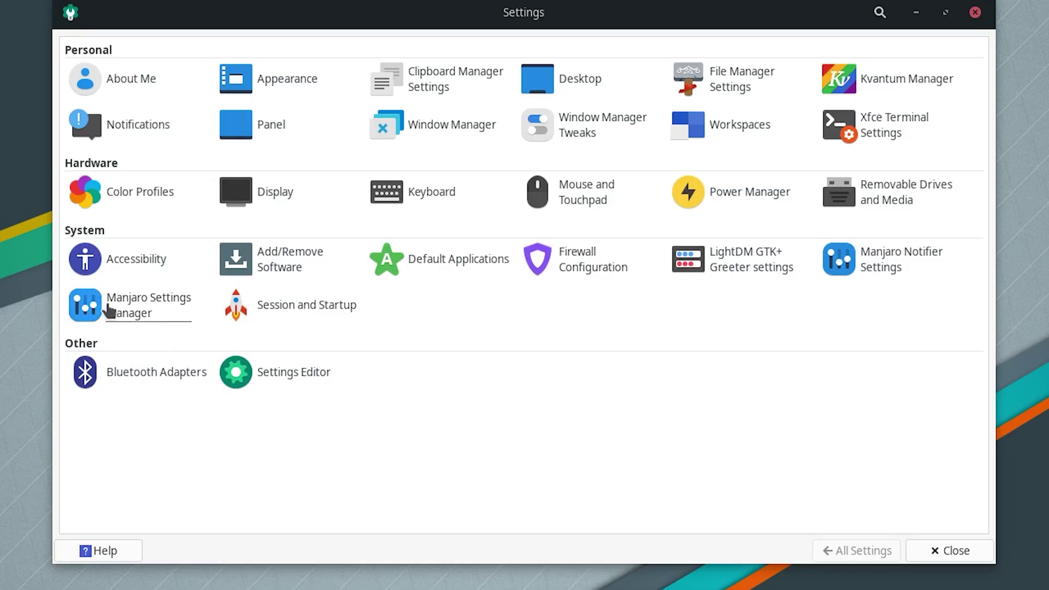
{"action": "left_click", "coordinate": [247, 302]}
{"action": "left_click_drag", "start_coordinate": [765, 237], "coordinate": [786, 351]}
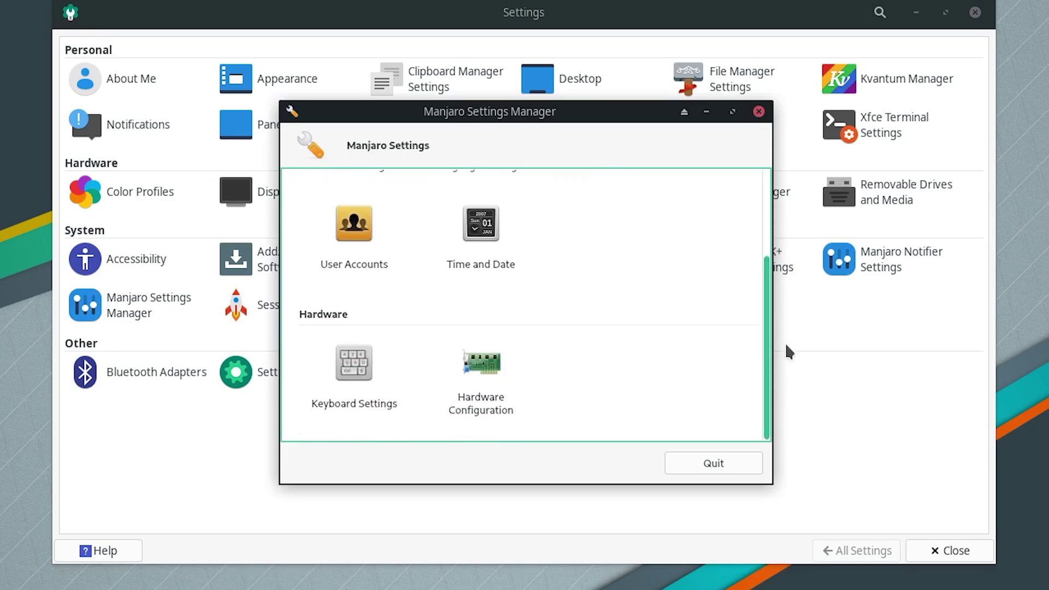
{"action": "left_click", "coordinate": [759, 111]}
In Power Manager, turn off display power management and screen locking on sleep
{"action": "left_click", "coordinate": [746, 192]}
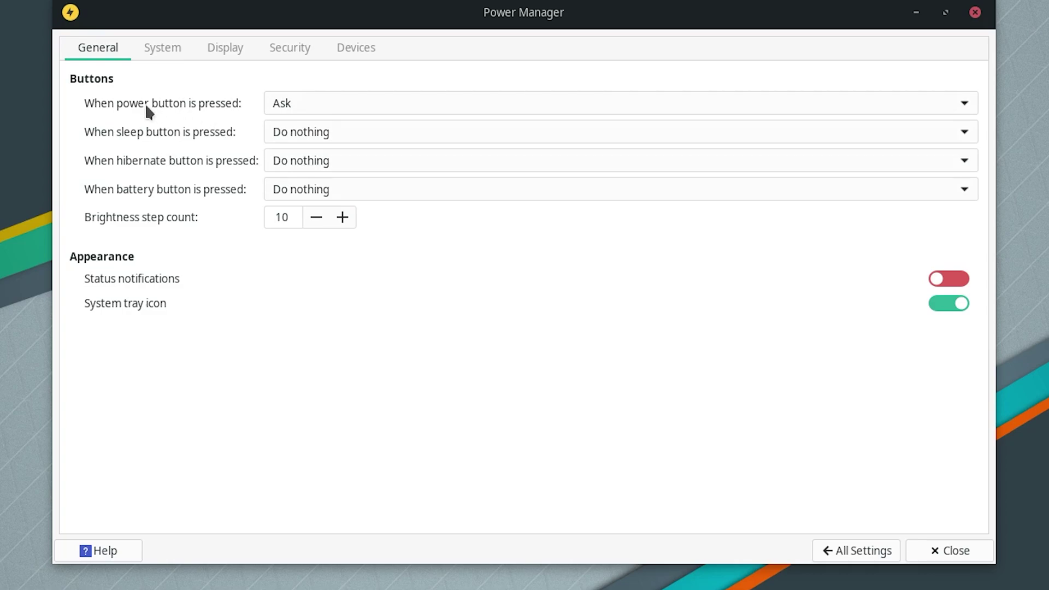
{"action": "left_click", "coordinate": [157, 51]}
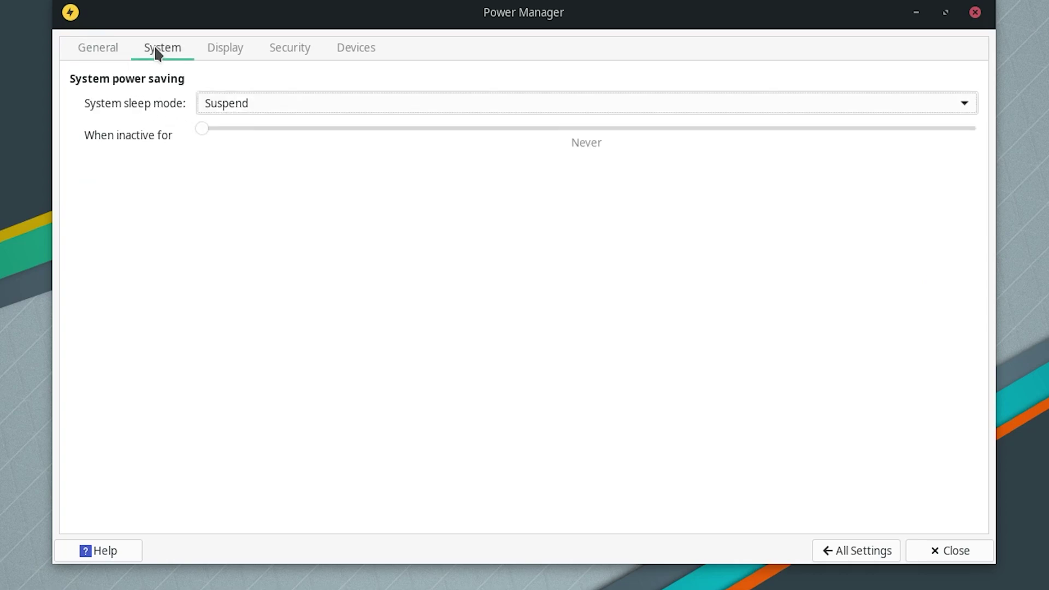
{"action": "left_click", "coordinate": [219, 49]}
{"action": "left_click", "coordinate": [961, 79]}
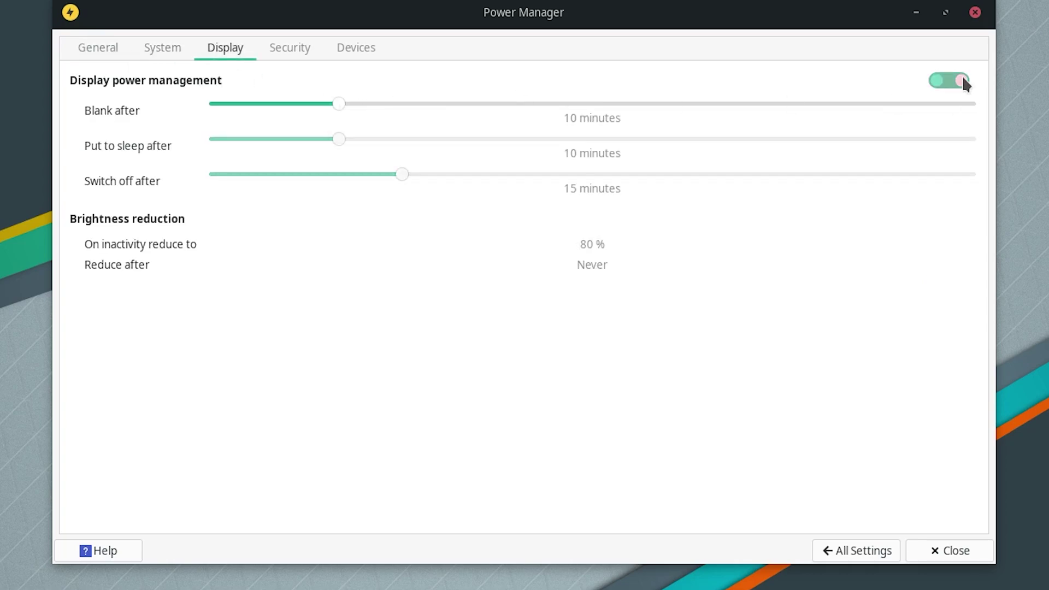
{"action": "left_click", "coordinate": [292, 48]}
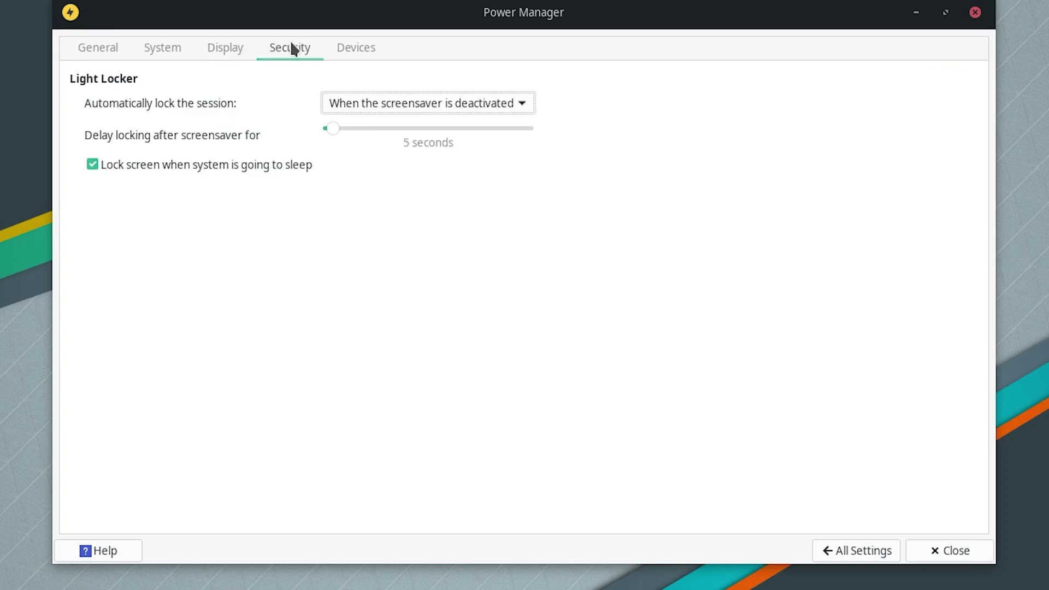
{"action": "left_click", "coordinate": [218, 164]}
{"action": "left_click", "coordinate": [356, 51]}
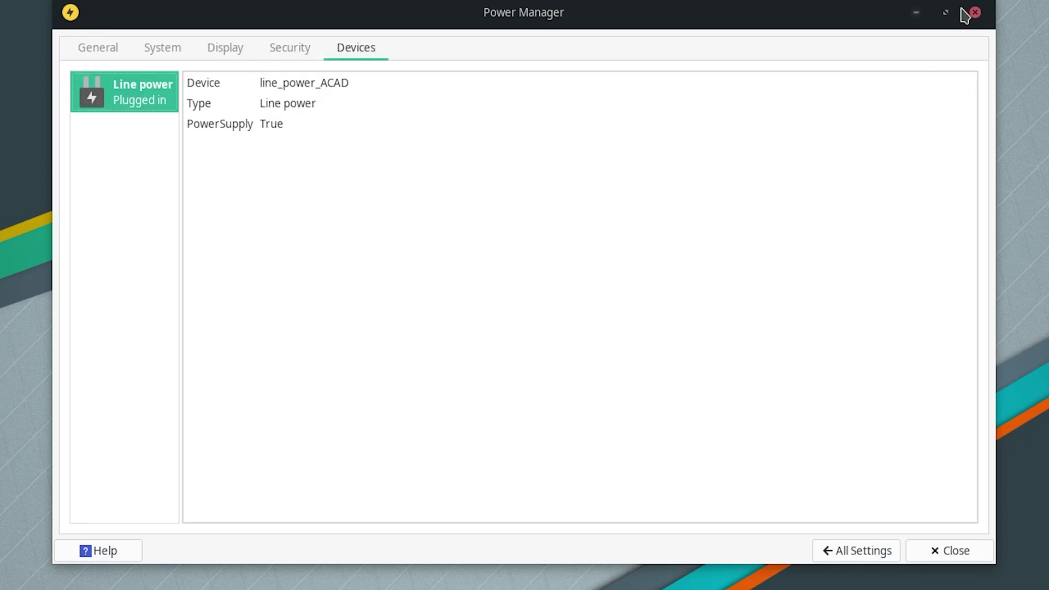
{"action": "left_click", "coordinate": [863, 557]}
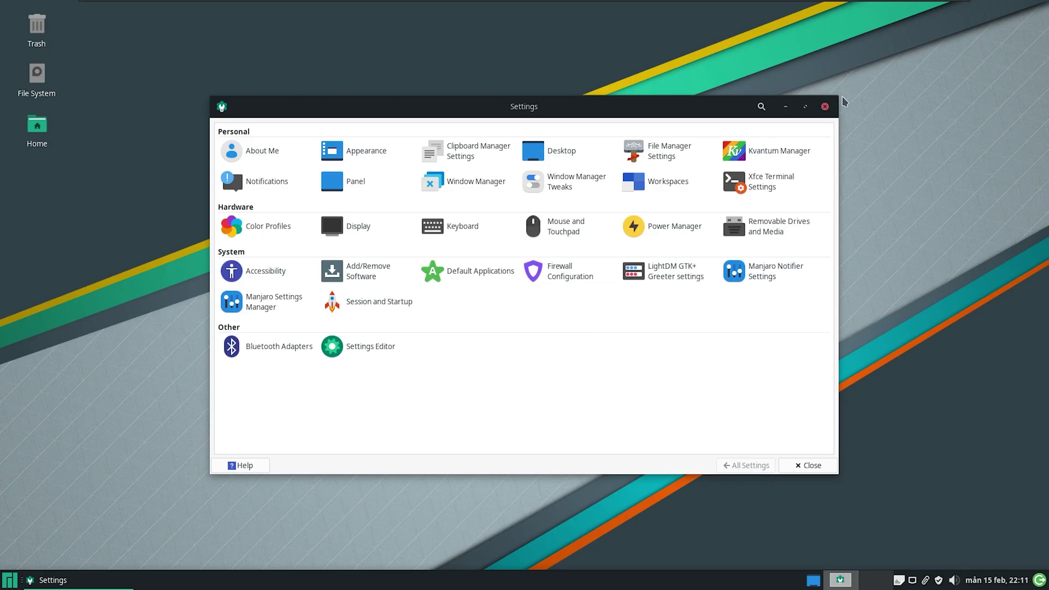
{"action": "left_click", "coordinate": [975, 12]}
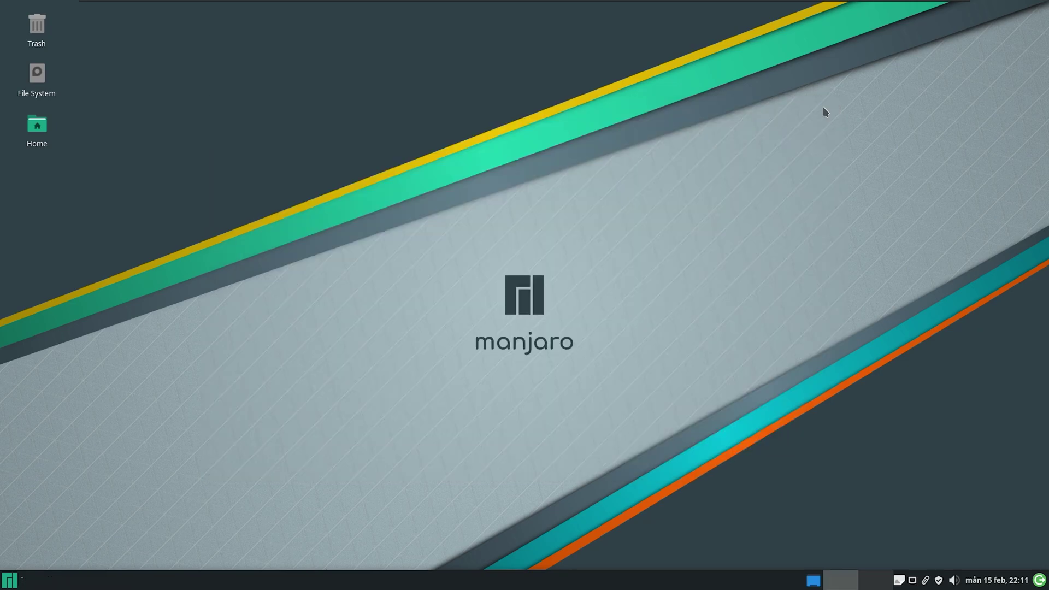
Launch the terminal emulator and run 'echo Good enough!'
{"action": "key", "text": "super"}
{"action": "type", "text": "ter"}
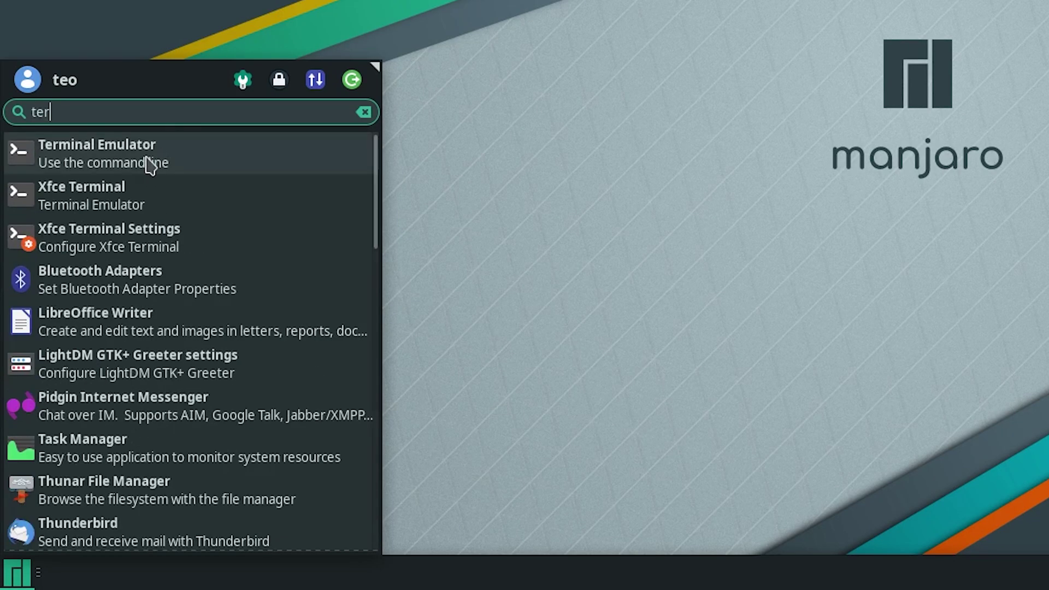
{"action": "right_click", "coordinate": [84, 347]}
{"action": "left_click", "coordinate": [125, 386]}
{"action": "type", "text": "echo Good enough!"}
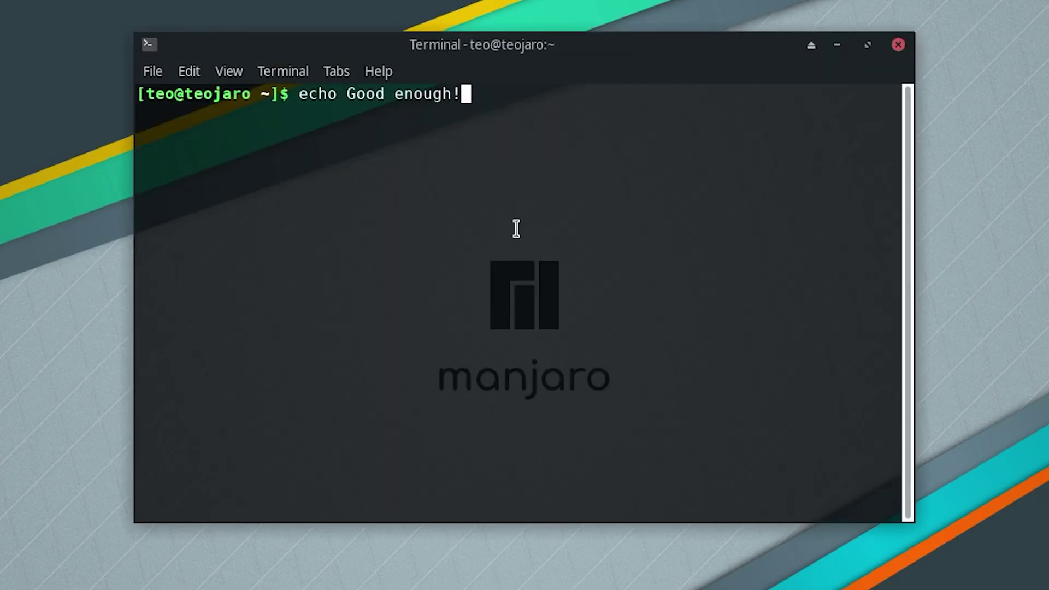
{"action": "key", "text": "Return"}
Launch LibreOffice Draw from the applications menu
{"action": "left_click", "coordinate": [15, 575]}
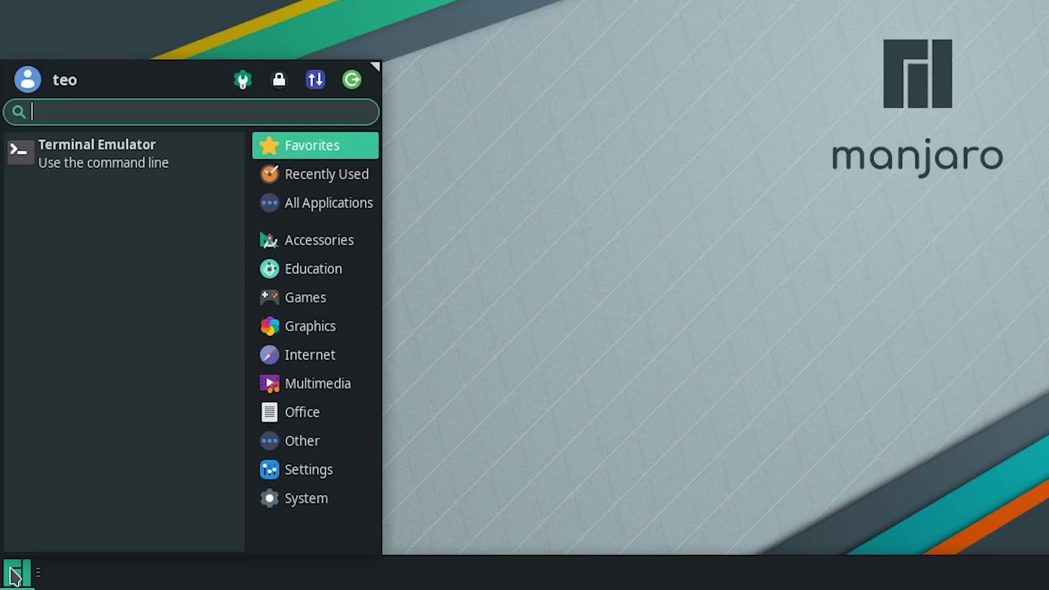
{"action": "type", "text": "libreoffice dra"}
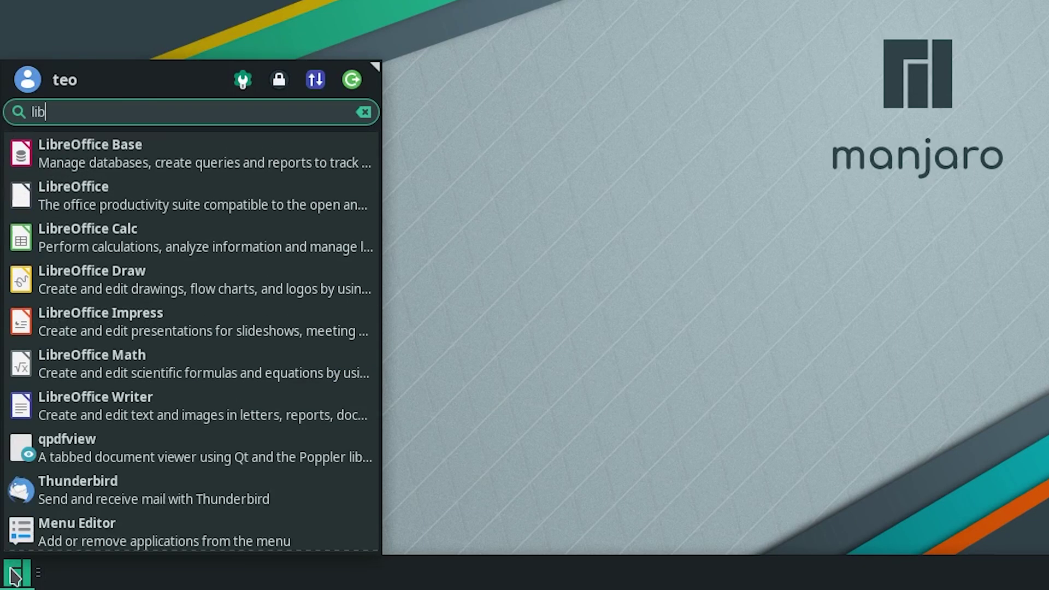
{"action": "left_click", "coordinate": [149, 163]}
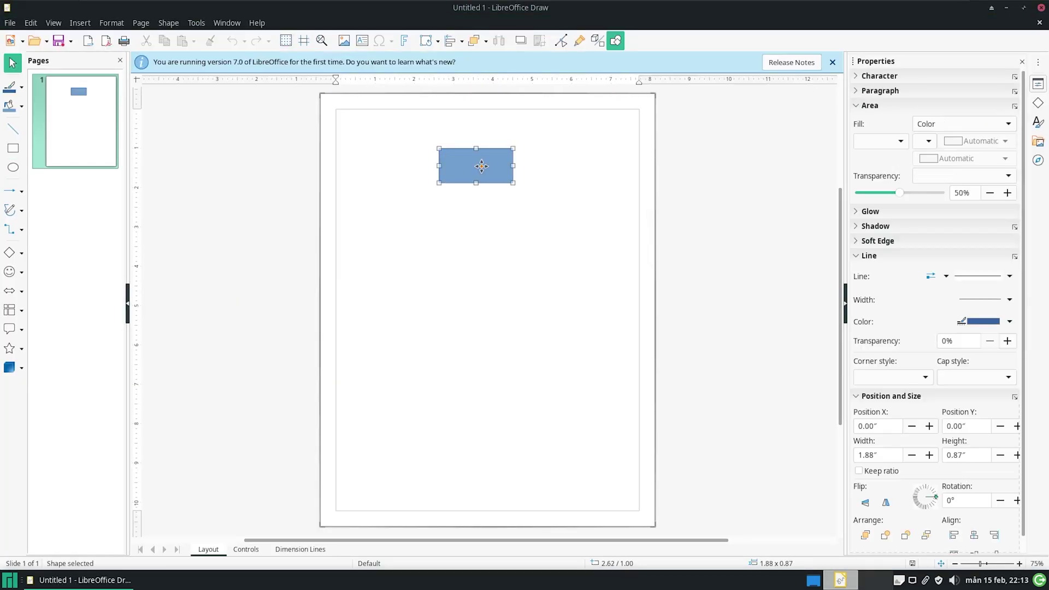
Label the Database box and draw a row of boxes labelled Node 1, Node 2 and Node 3
{"action": "type", "text": "Database"}
{"action": "left_click_drag", "start_coordinate": [365, 237], "coordinate": [430, 272]}
{"action": "type", "text": "Node 1"}
{"action": "left_click", "coordinate": [13, 148]}
{"action": "left_click_drag", "start_coordinate": [454, 236], "coordinate": [518, 271]}
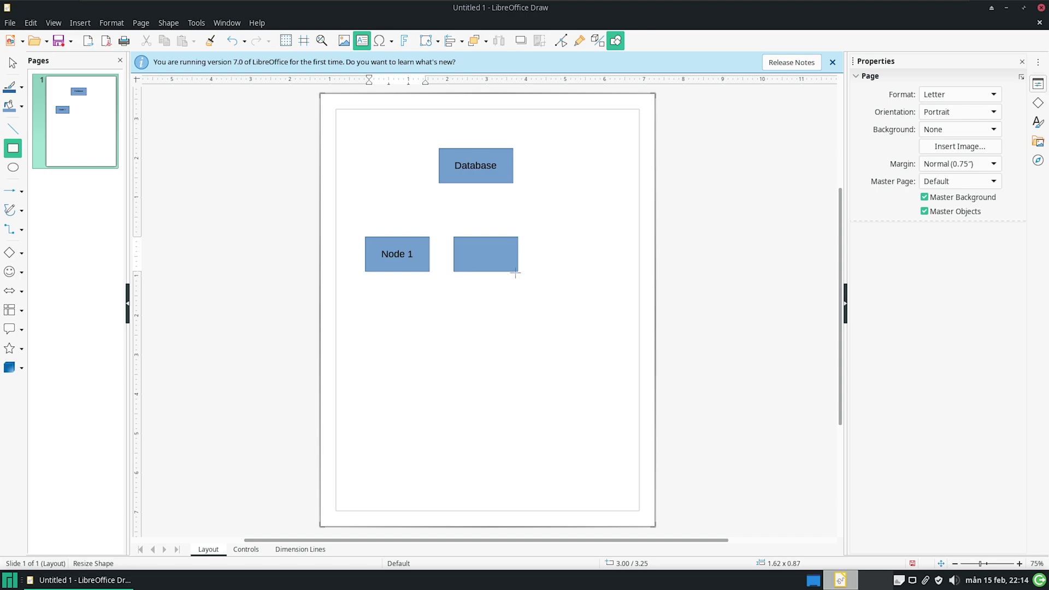
{"action": "type", "text": "Node 2"}
{"action": "left_click", "coordinate": [12, 148]}
{"action": "left_click_drag", "start_coordinate": [542, 237], "coordinate": [606, 272]}
{"action": "type", "text": "Node 3"}
Draw an arrow from Database to the nodes and a 'Web UI' box below them
{"action": "left_click", "coordinate": [9, 191]}
{"action": "mouse_move", "coordinate": [473, 184]}
{"action": "left_mouse_down"}
{"action": "mouse_move", "coordinate": [397, 236]}
{"action": "mouse_move", "coordinate": [574, 236]}
{"action": "left_mouse_up"}
{"action": "left_click", "coordinate": [13, 148]}
{"action": "left_click_drag", "start_coordinate": [415, 339], "coordinate": [562, 365]}
{"action": "type", "text": "Web UI"}
Draw arrows from Node 1, 2 and 3 to Web UI, and a User ellipse below it
{"action": "left_click", "coordinate": [9, 191]}
{"action": "left_click_drag", "start_coordinate": [395, 271], "coordinate": [488, 339]}
{"action": "left_click_drag", "start_coordinate": [488, 272], "coordinate": [488, 339]}
{"action": "left_click_drag", "start_coordinate": [572, 272], "coordinate": [488, 339]}
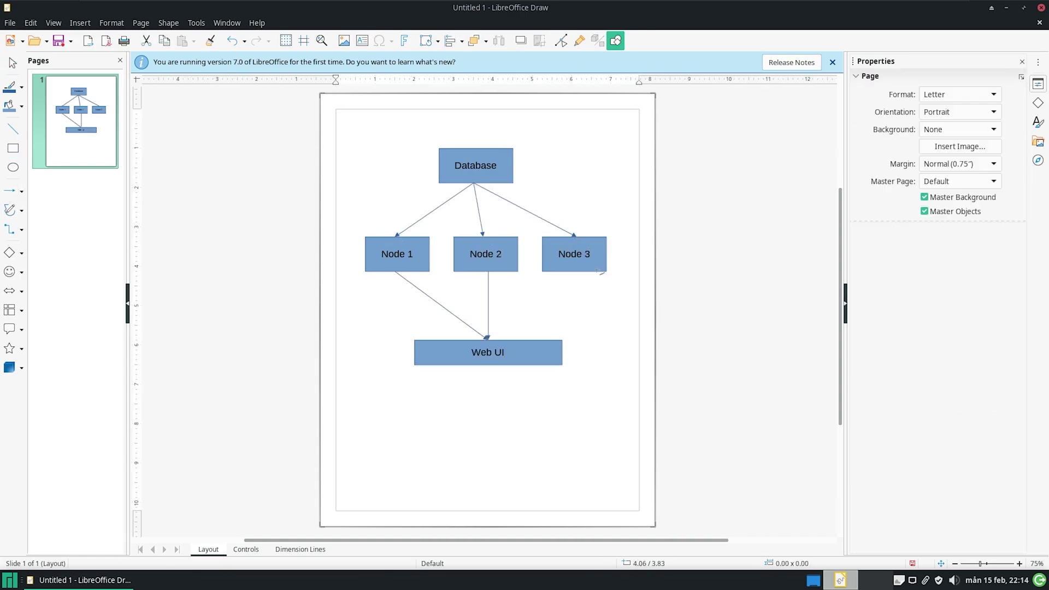
{"action": "left_click", "coordinate": [13, 167]}
{"action": "left_click_drag", "start_coordinate": [469, 433], "coordinate": [518, 469]}
Label the ellipse 'User', then queue nodejs-lts-fermium and go for installation in Pamac
{"action": "type", "text": "User"}
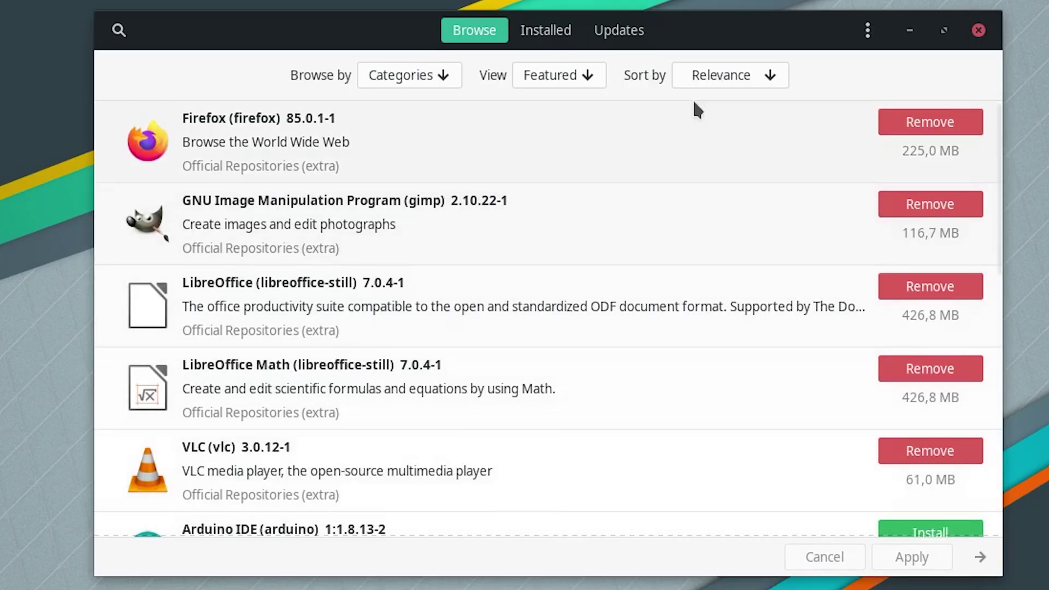
{"action": "left_click", "coordinate": [119, 30]}
{"action": "type", "text": "node"}
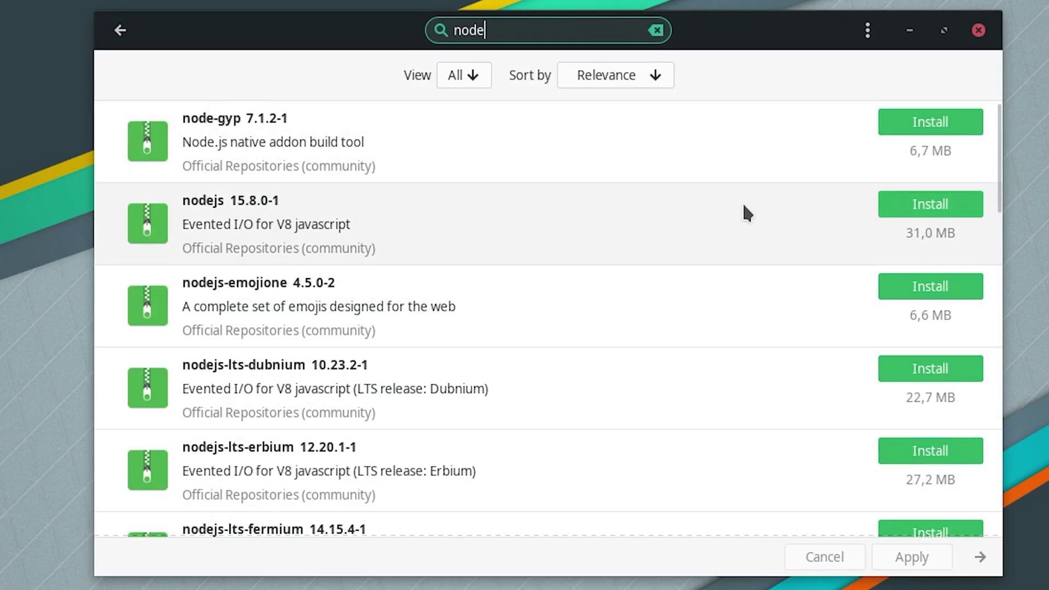
{"action": "type", "text": " lts"}
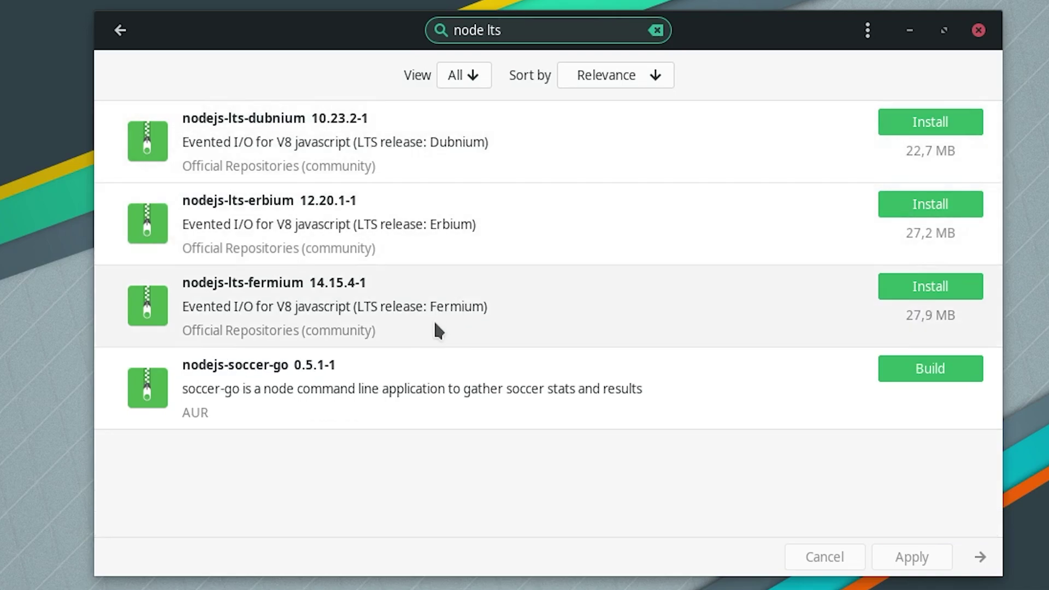
{"action": "left_click", "coordinate": [907, 286]}
{"action": "left_click", "coordinate": [542, 41]}
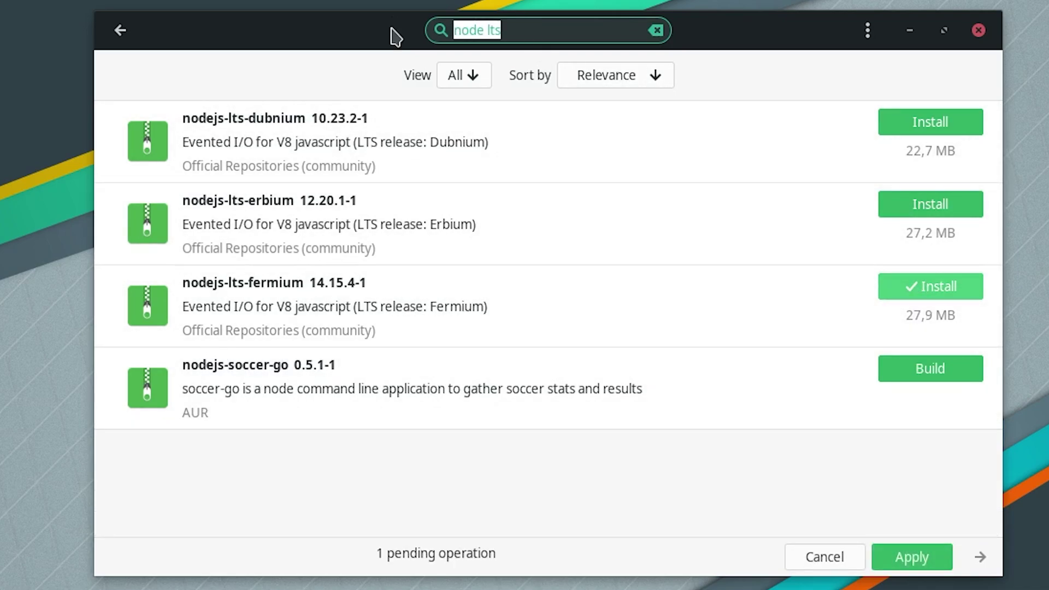
{"action": "type", "text": "go"}
{"action": "left_click", "coordinate": [940, 122]}
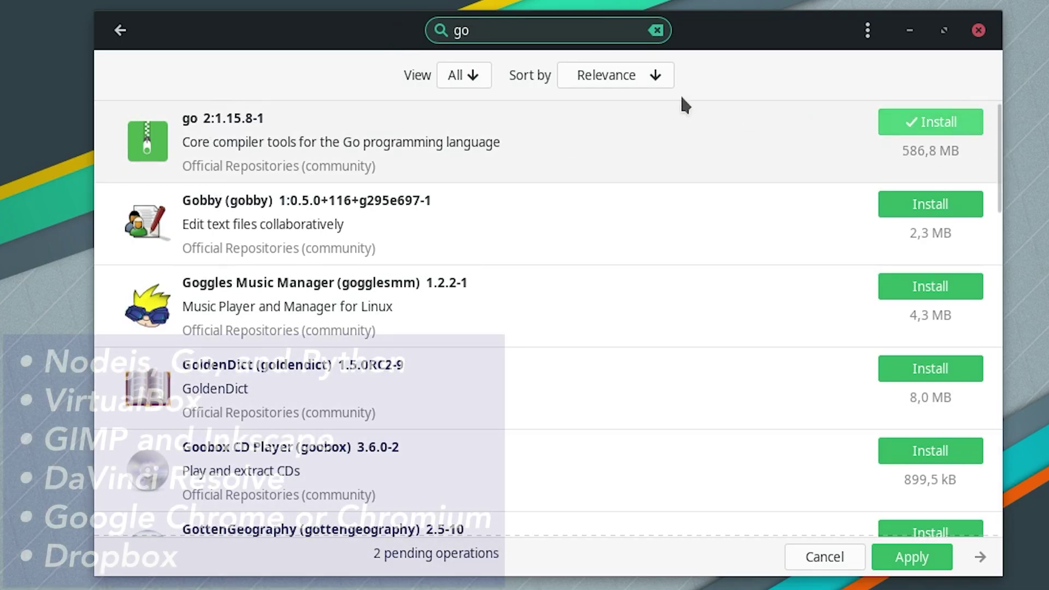
Look up python, then queue Oracle VM VirtualBox for installation
{"action": "left_click", "coordinate": [542, 31]}
{"action": "type", "text": "python"}
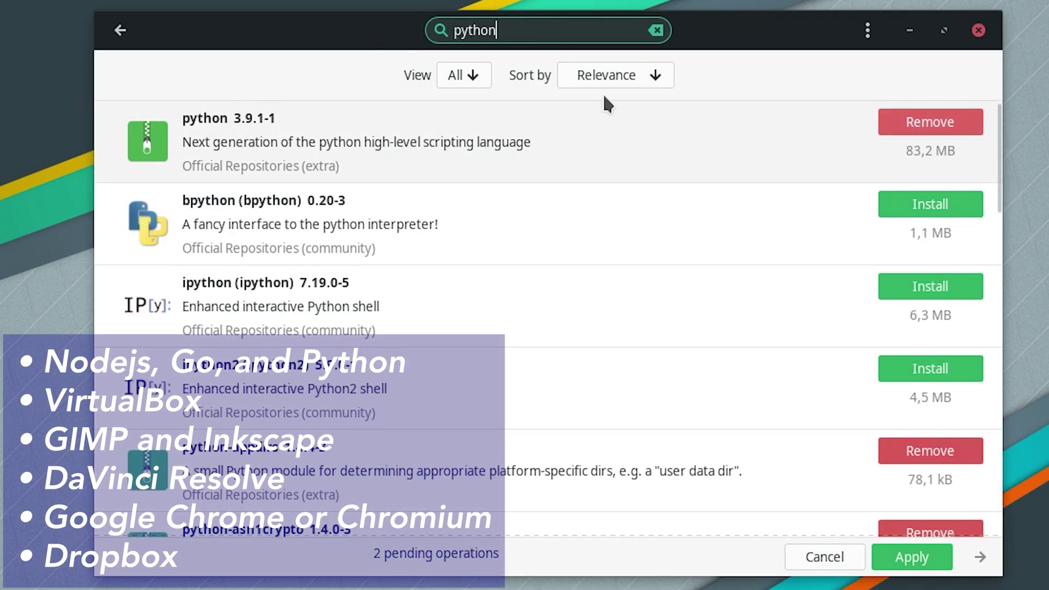
{"action": "key", "text": "ctrl+a"}
{"action": "key", "text": "BackSpace"}
{"action": "type", "text": "virtualbox"}
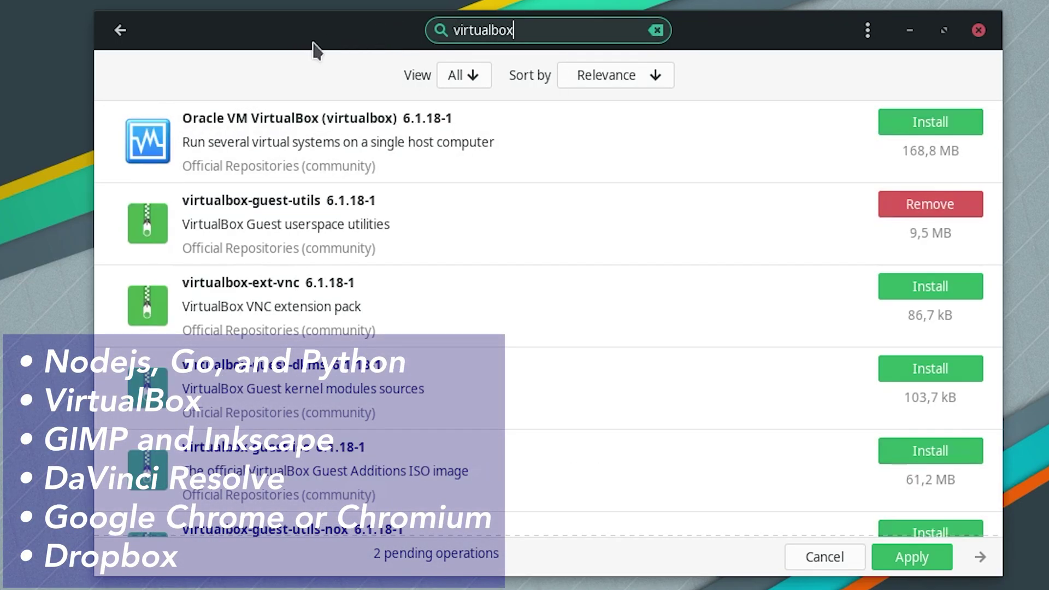
{"action": "left_click", "coordinate": [929, 122]}
Check the GIMP package details, then queue Inkscape for installation
{"action": "key", "text": "ctrl+a"}
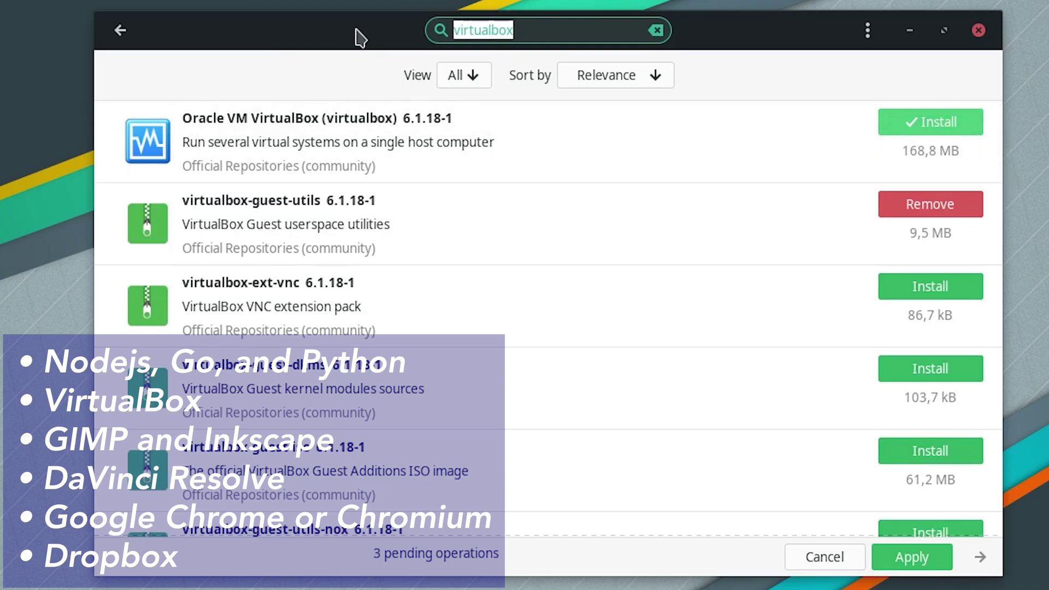
{"action": "type", "text": "gimp"}
{"action": "key", "text": "Return"}
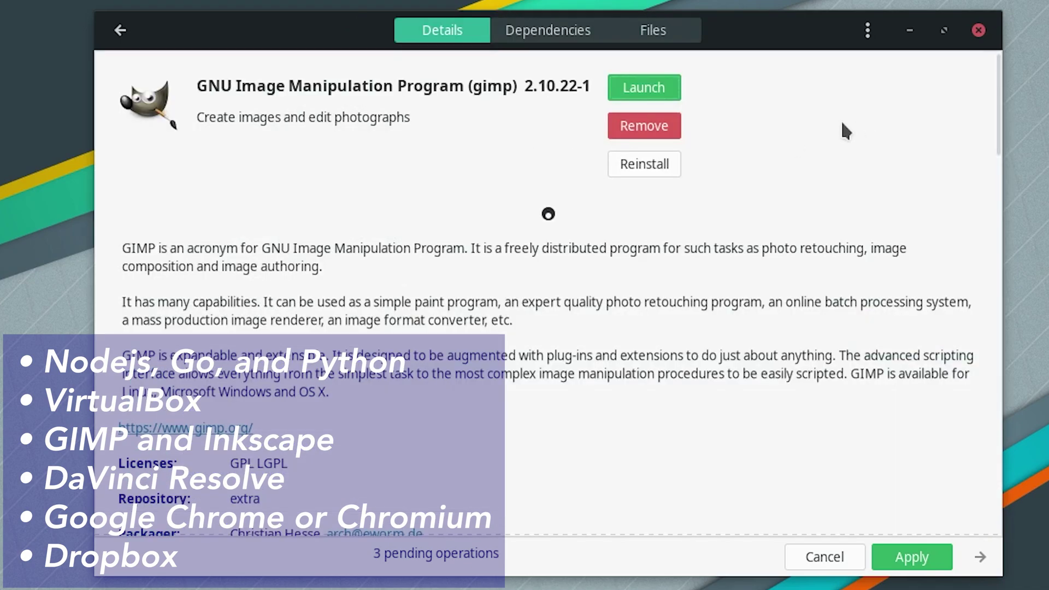
{"action": "left_click", "coordinate": [128, 30]}
{"action": "key", "text": "ctrl+a"}
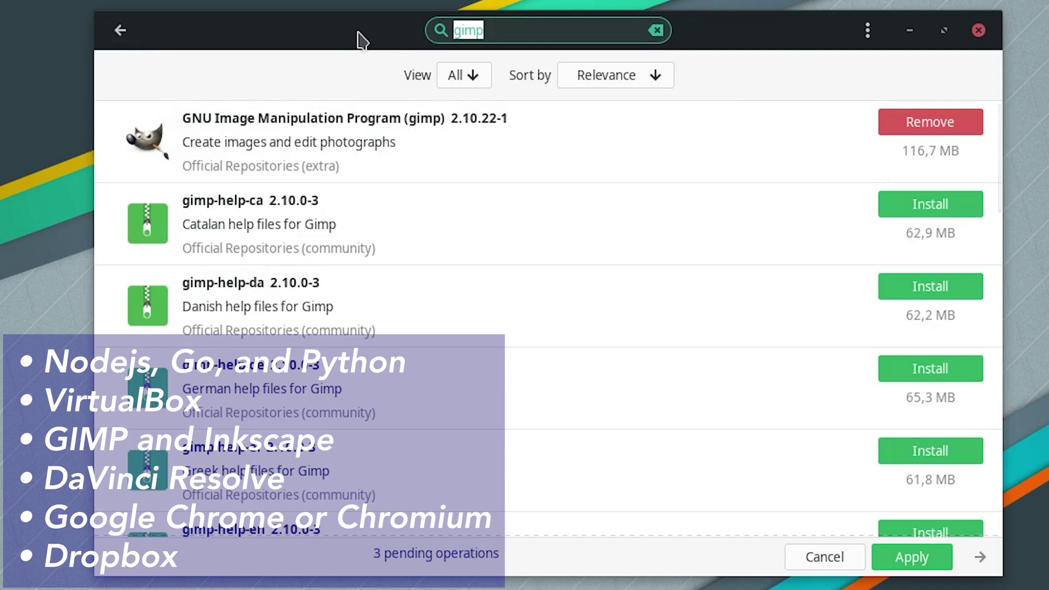
{"action": "type", "text": "inkscape"}
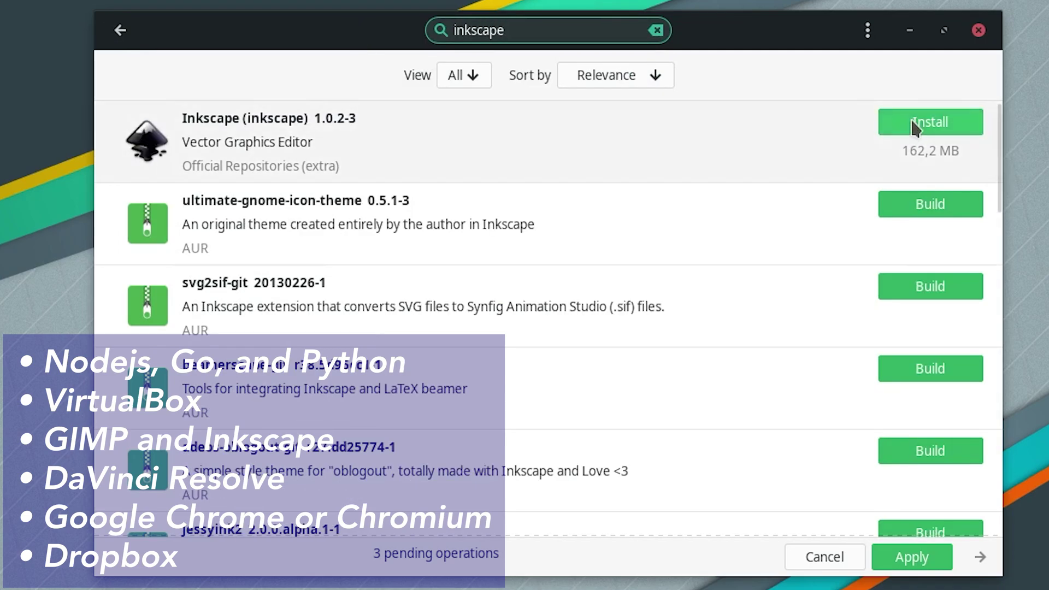
{"action": "left_click", "coordinate": [929, 122]}
Queue davinci-resolve for building, and google-chrome from the AUR view
{"action": "key", "text": "ctrl+a"}
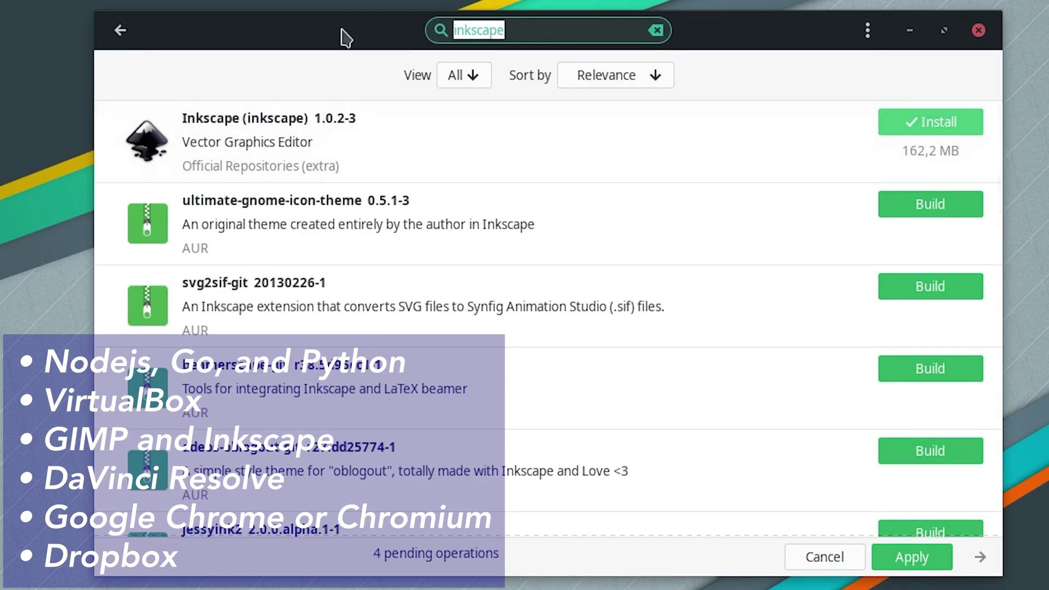
{"action": "type", "text": "davinci"}
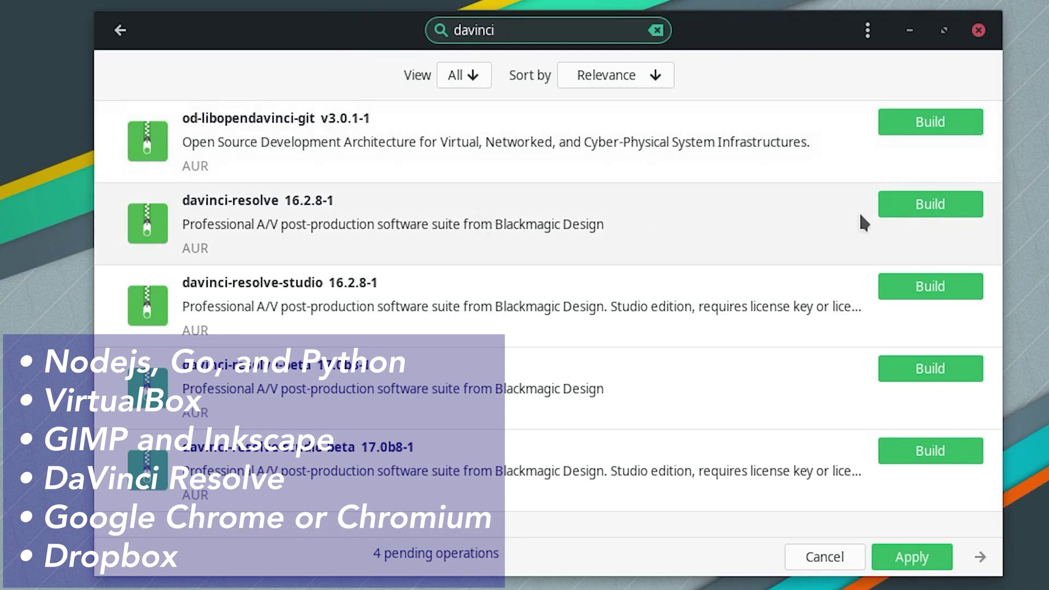
{"action": "left_click", "coordinate": [929, 205]}
{"action": "key", "text": "ctrl+a"}
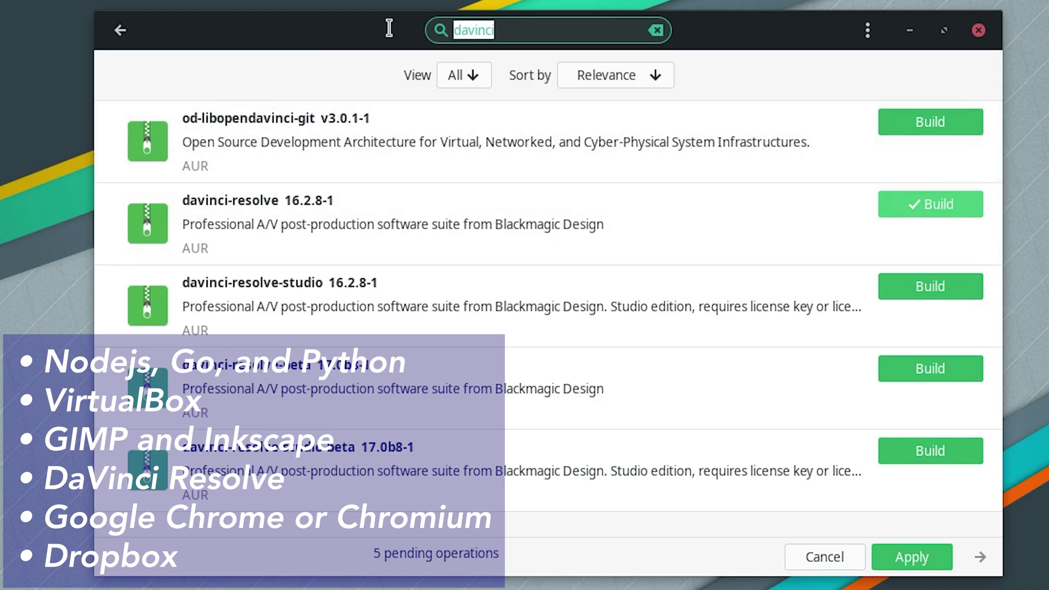
{"action": "type", "text": "chrome"}
{"action": "scroll", "coordinate": [372, 395], "scroll_direction": "down", "scroll_amount": 10}
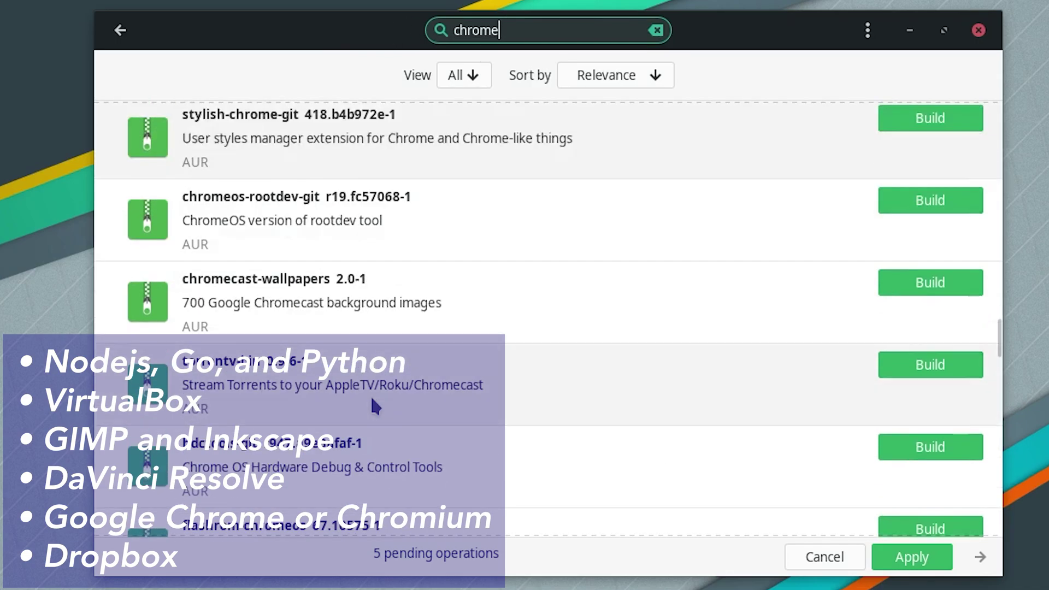
{"action": "left_click", "coordinate": [483, 74]}
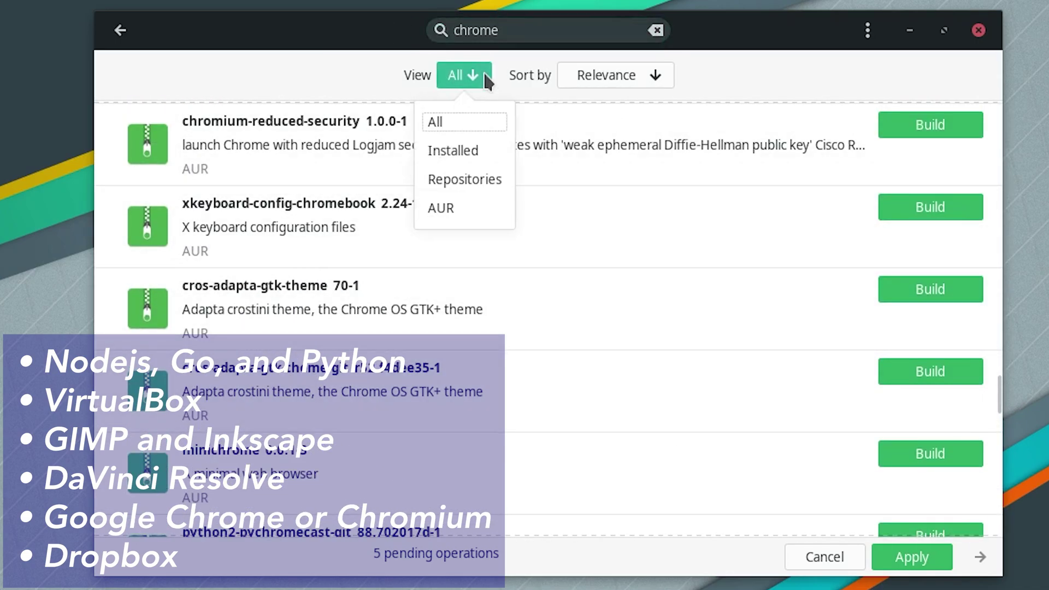
{"action": "left_click", "coordinate": [461, 210]}
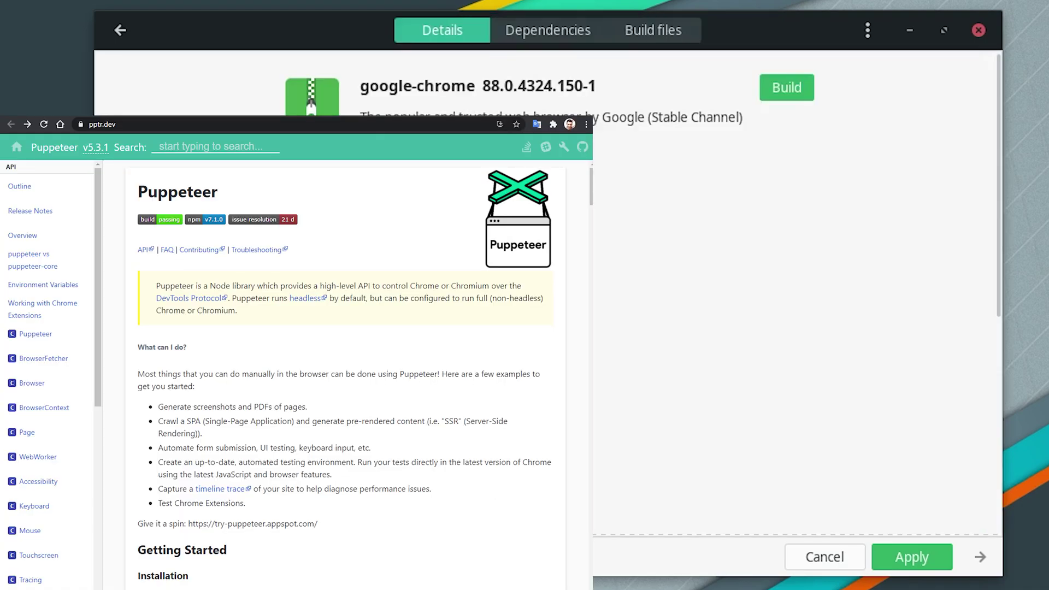
{"action": "left_click", "coordinate": [793, 89]}
Search 'dropbox' in the AUR view and queue the dropbox package for building
{"action": "left_click", "coordinate": [120, 33]}
{"action": "left_click", "coordinate": [120, 32]}
{"action": "type", "text": "dropbox"}
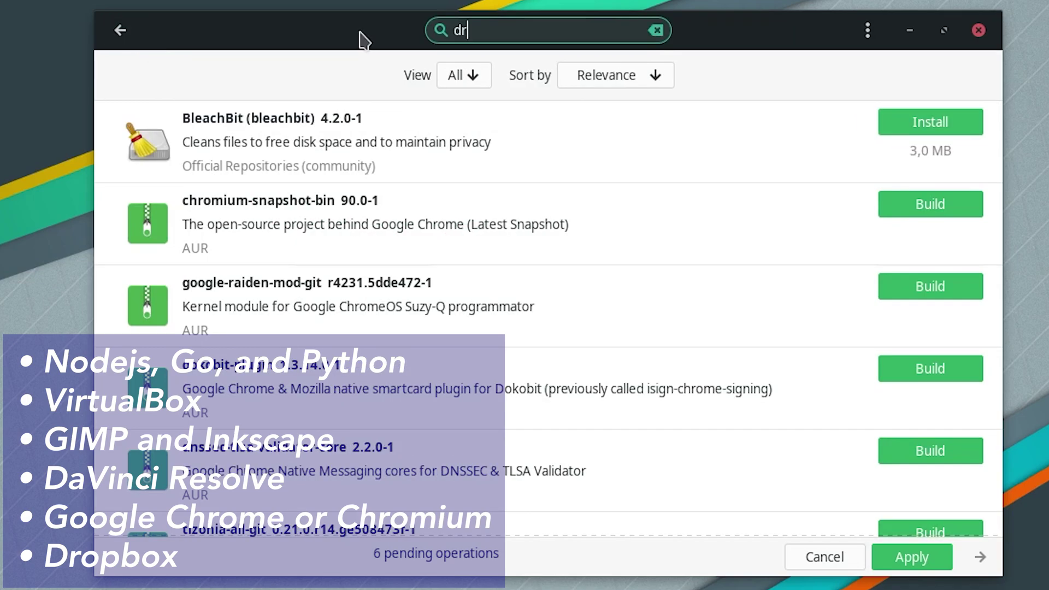
{"action": "left_click", "coordinate": [469, 77]}
{"action": "left_click", "coordinate": [453, 209]}
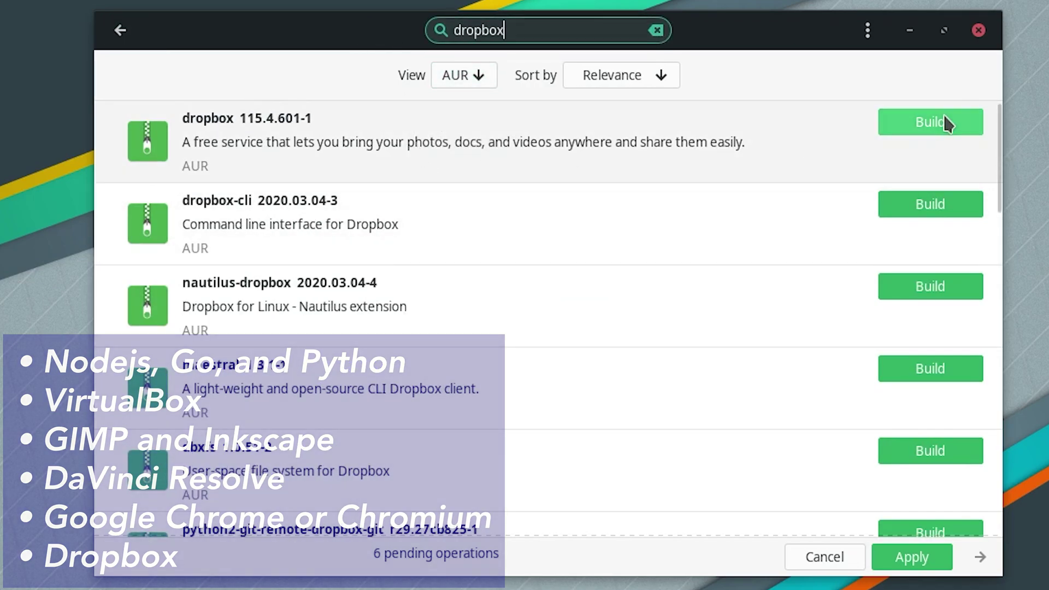
{"action": "left_click", "coordinate": [945, 121]}
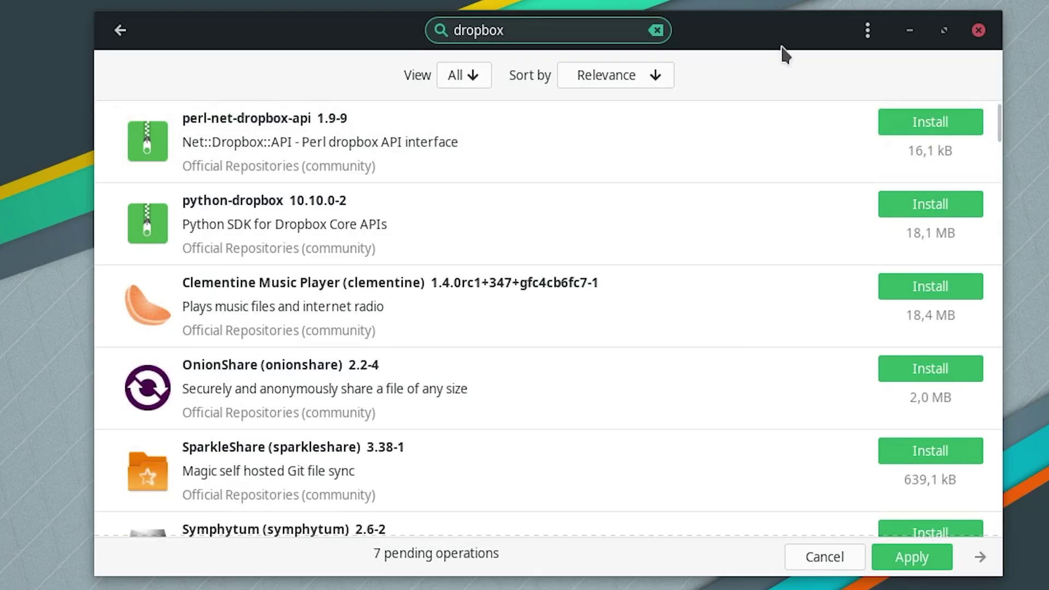
Apply the seven pending operations and confirm optional dependencies for nodejs-lts-fermium
{"action": "left_click", "coordinate": [905, 557]}
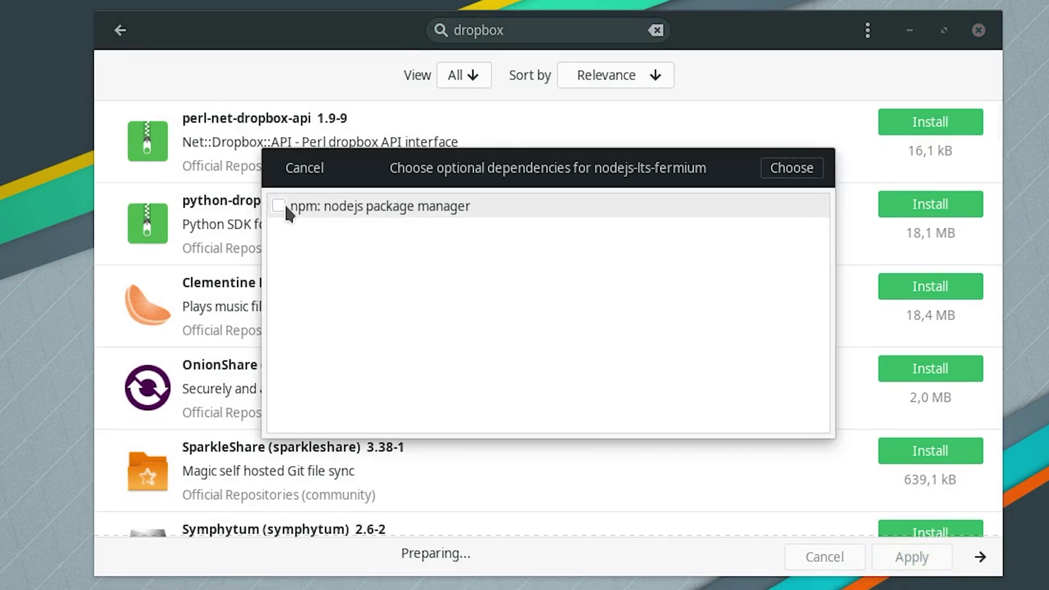
{"action": "left_click", "coordinate": [304, 168]}
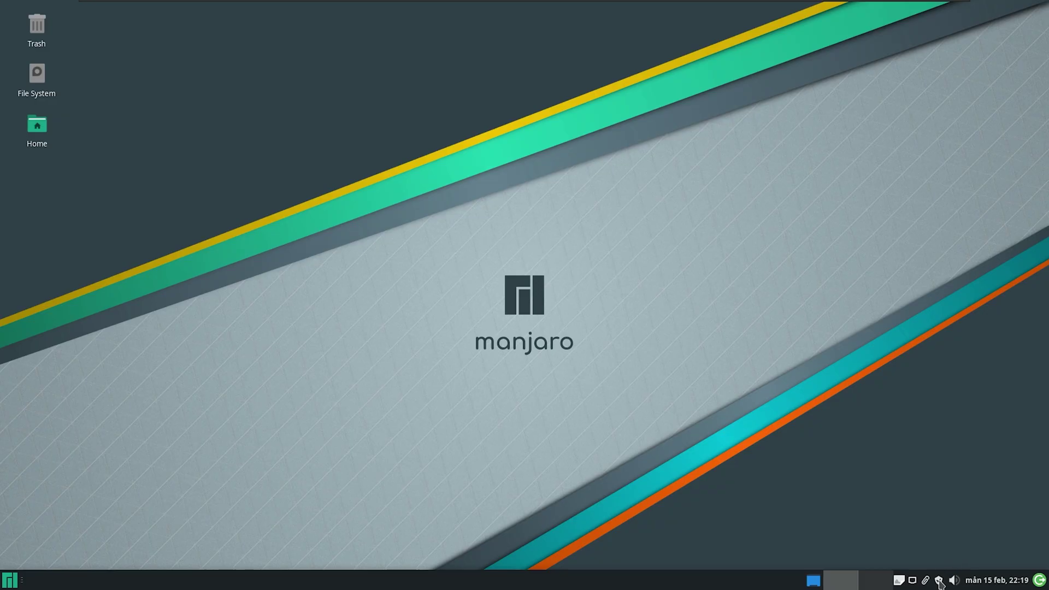
{"action": "left_click", "coordinate": [939, 581]}
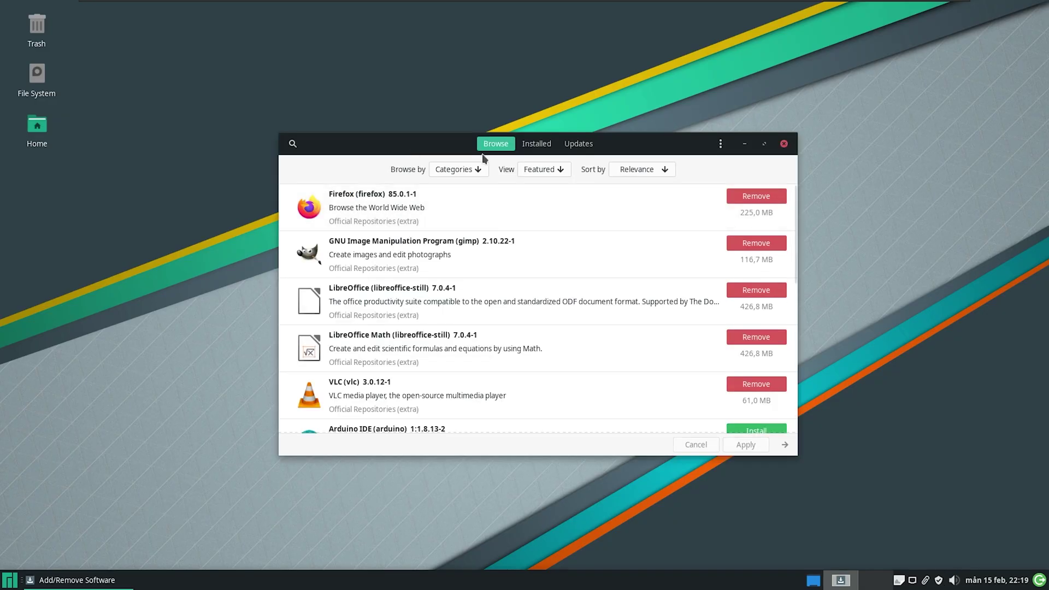
Search 'code' and queue Code - OSS for installation
{"action": "type", "text": "code"}
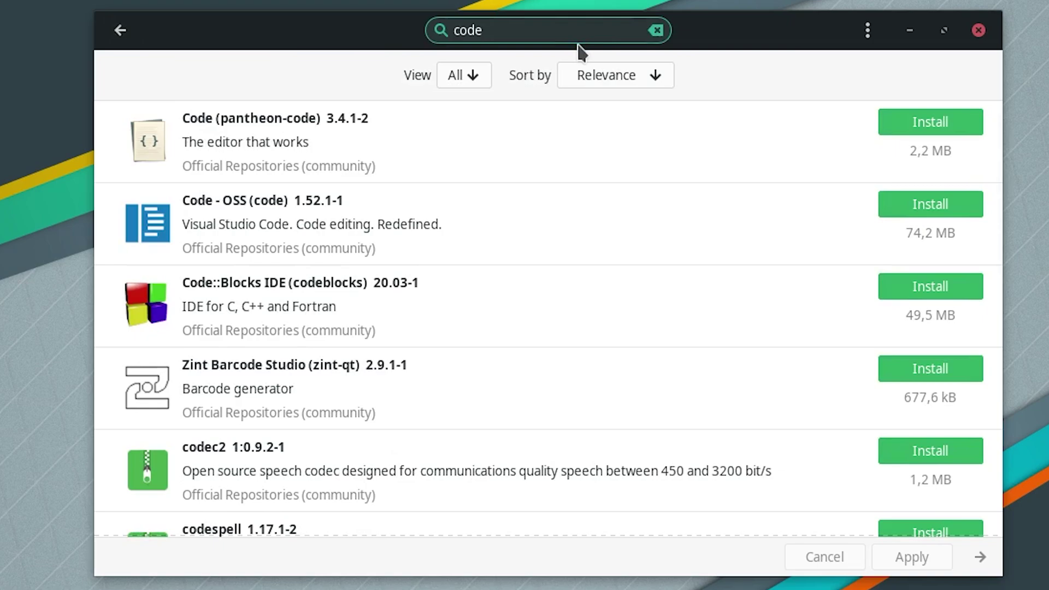
{"action": "left_click", "coordinate": [930, 205]}
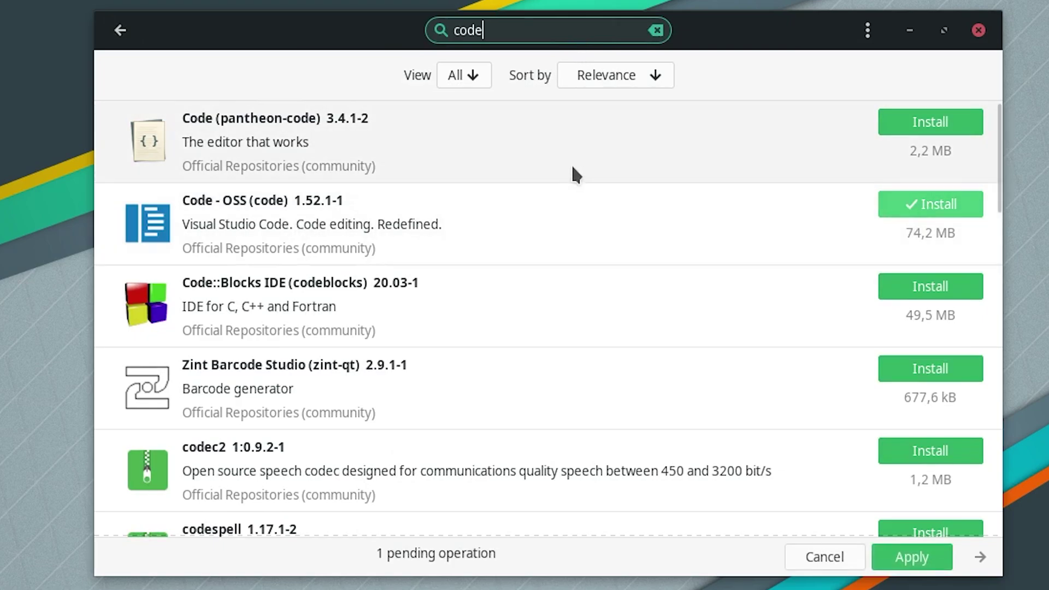
{"action": "double_click", "coordinate": [467, 30]}
Search 'intellij' and queue intellij-idea-ultimate-edition-jre for building, checking its details
{"action": "type", "text": "intellij"}
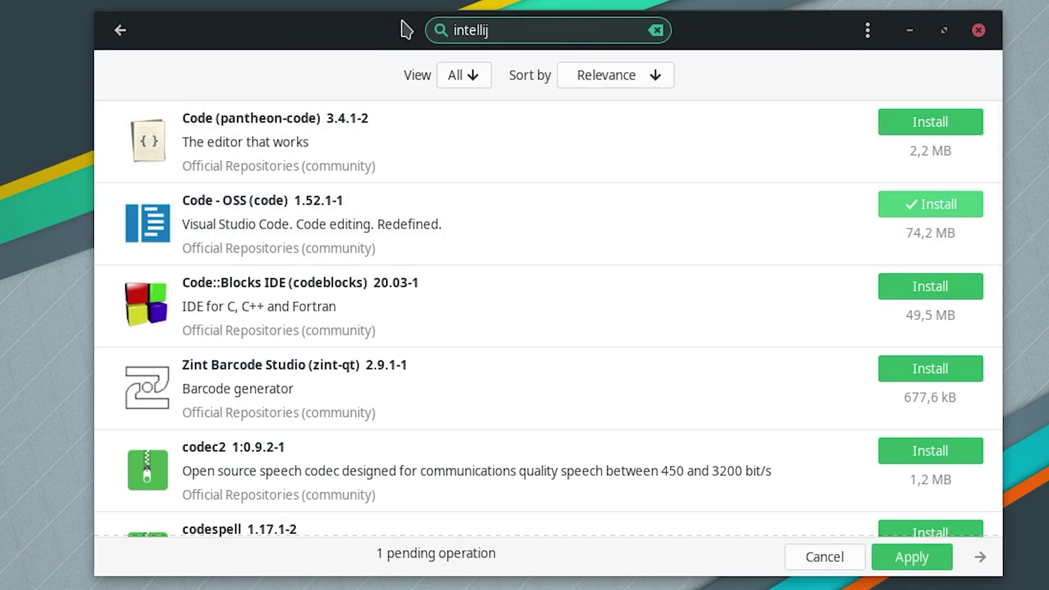
{"action": "scroll", "coordinate": [508, 274], "scroll_direction": "down", "scroll_amount": 3}
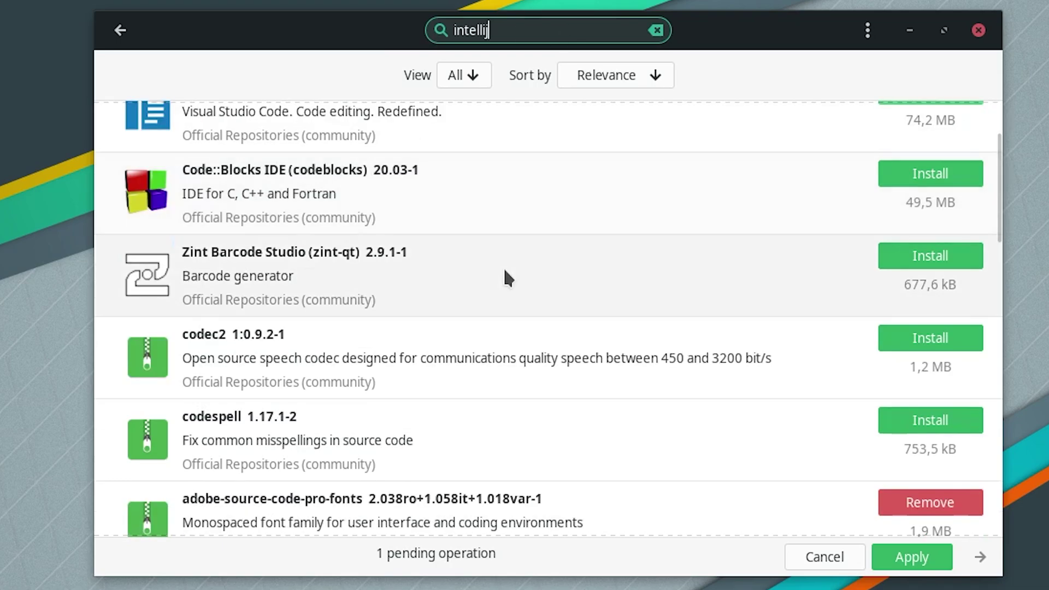
{"action": "scroll", "coordinate": [506, 272], "scroll_direction": "up", "scroll_amount": 3}
{"action": "left_click", "coordinate": [469, 75]}
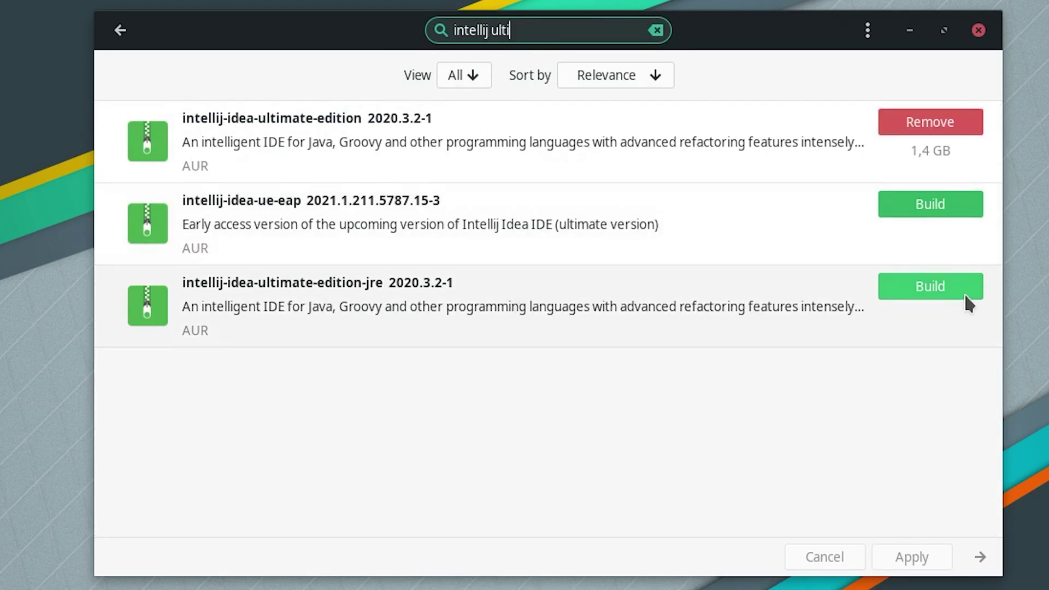
{"action": "left_click", "coordinate": [946, 287]}
{"action": "left_click", "coordinate": [683, 316]}
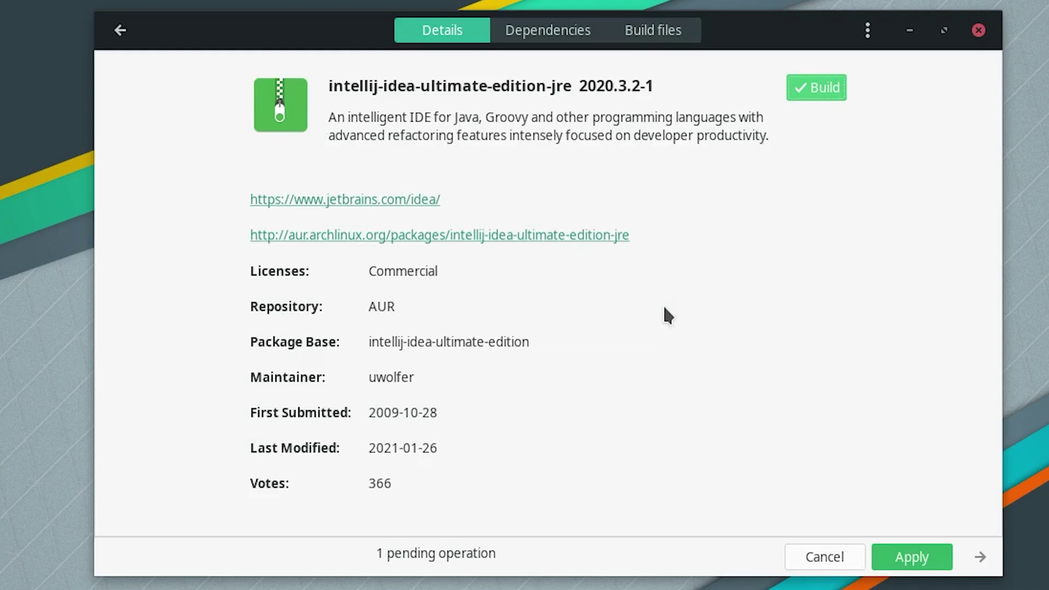
{"action": "left_click", "coordinate": [120, 30]}
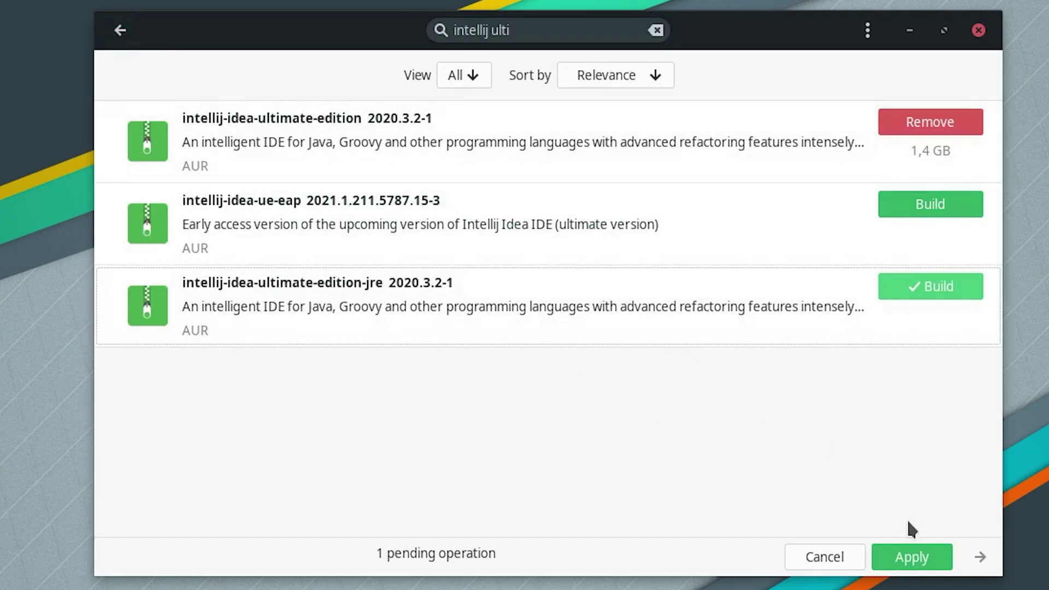
Apply the build, confirm the transaction summary and authenticate with the password
{"action": "left_click", "coordinate": [912, 557]}
{"action": "left_click", "coordinate": [907, 173]}
{"action": "type", "text": "••••••"}
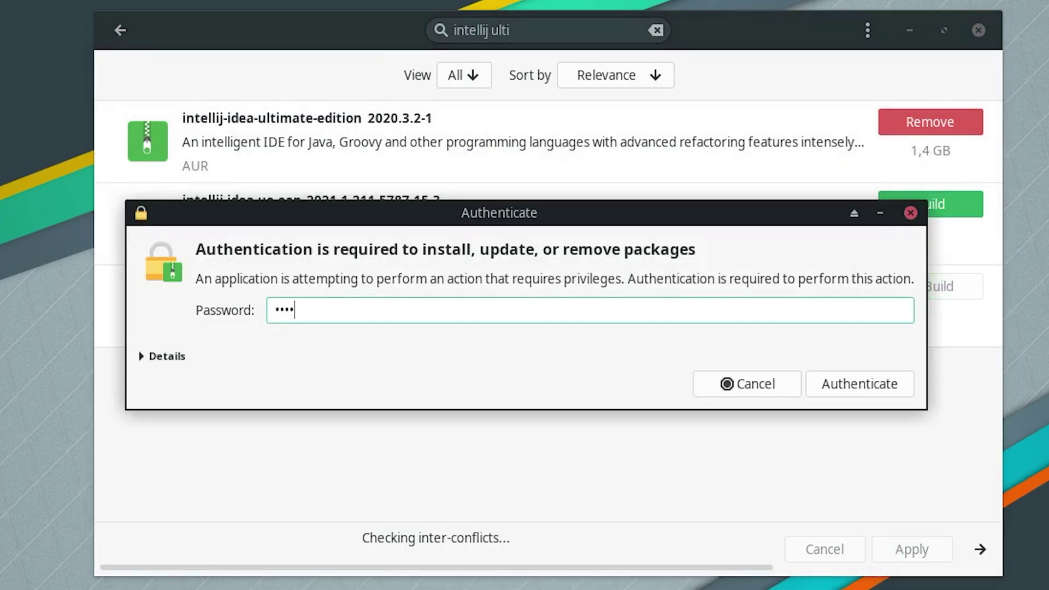
{"action": "key", "text": "Return"}
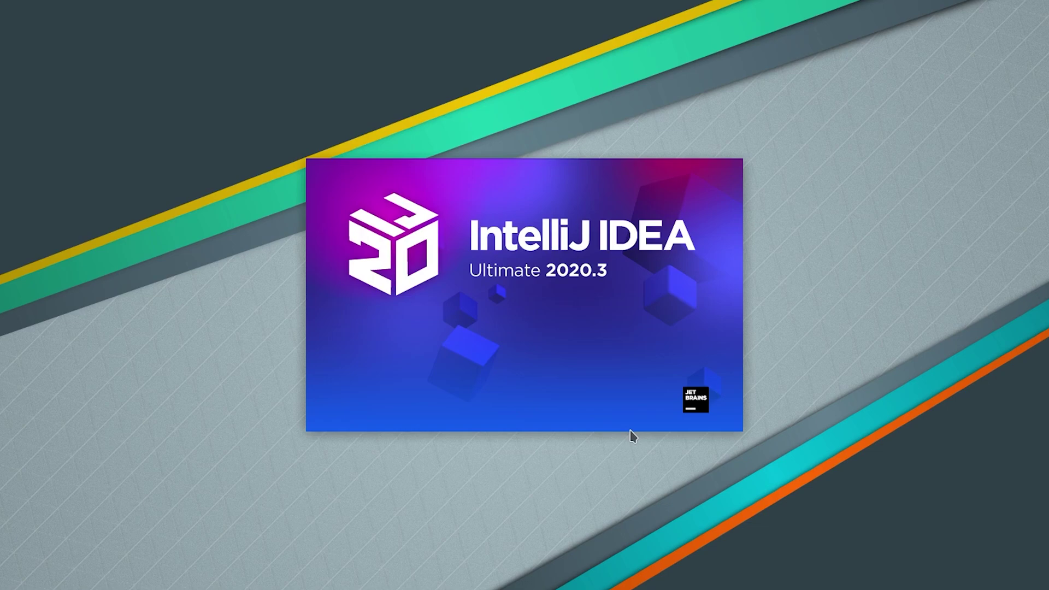
Start IntelliJ's free 30-day evaluation and begin getting a project from VCS
{"action": "left_click", "coordinate": [568, 155]}
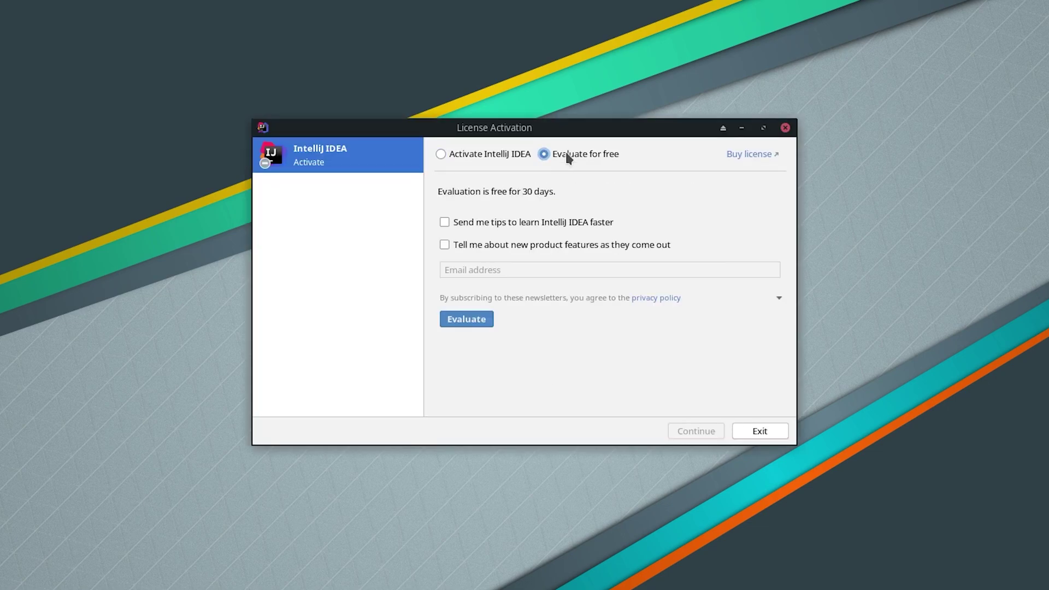
{"action": "key", "text": "Return"}
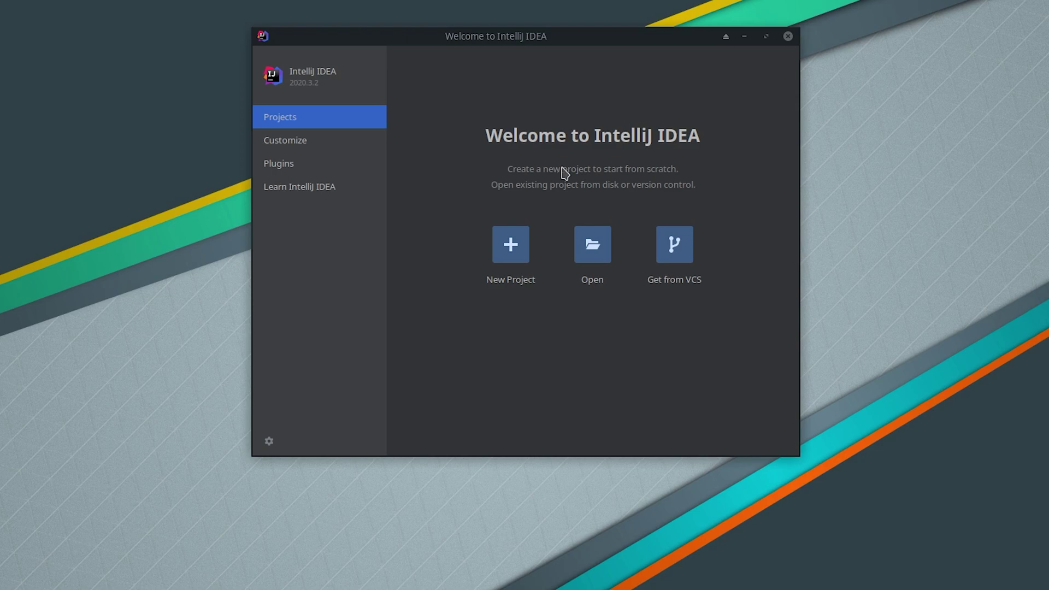
{"action": "left_click", "coordinate": [679, 248]}
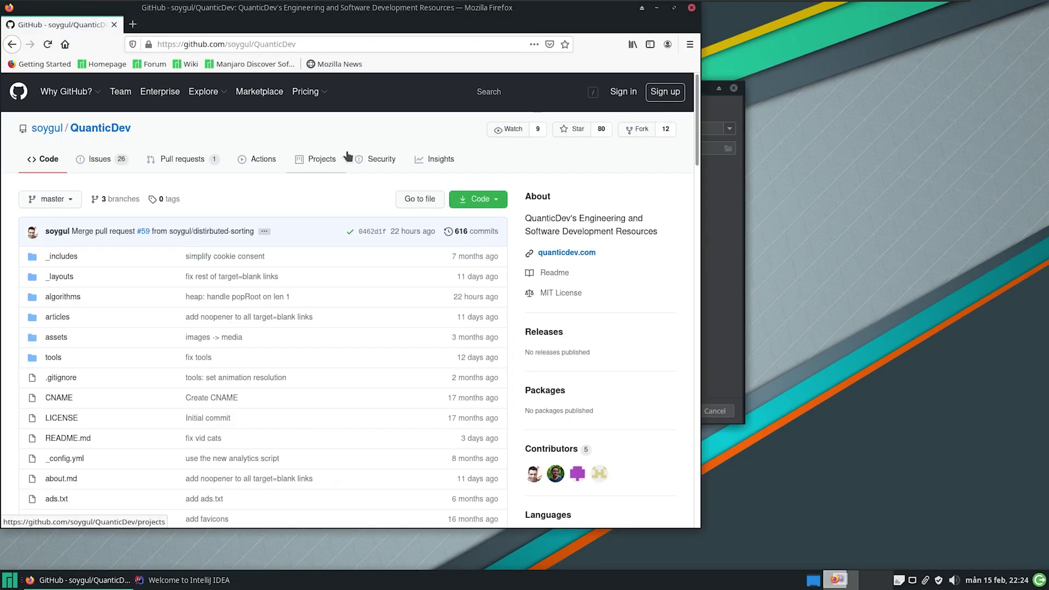
Copy the QuanticDev repo's clone URL from GitHub, paste it into the URL field and clone
{"action": "left_click", "coordinate": [497, 199]}
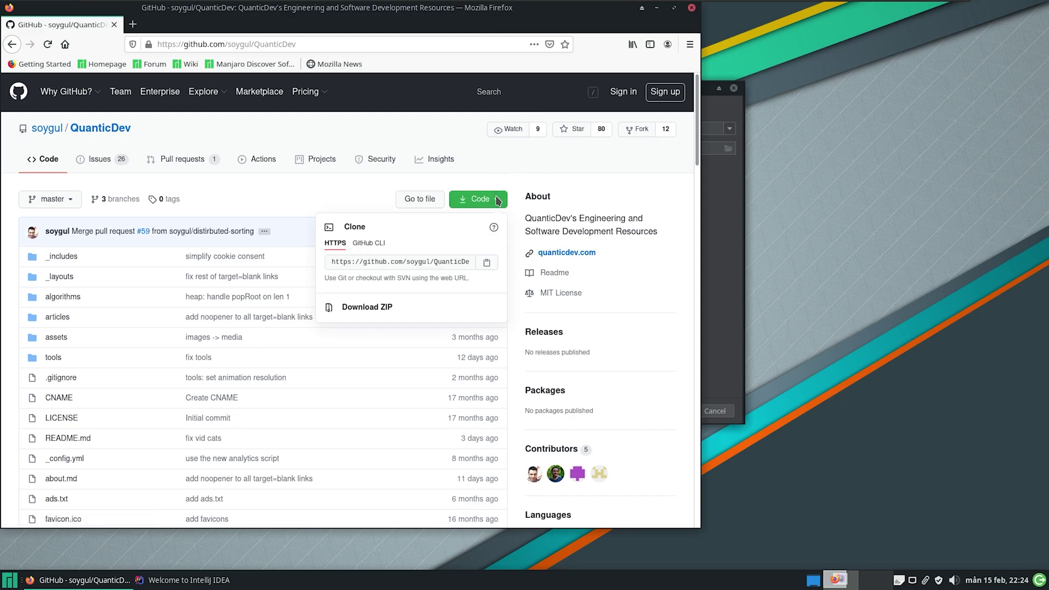
{"action": "left_click", "coordinate": [486, 264]}
{"action": "left_click", "coordinate": [726, 280]}
{"action": "type", "text": "https://github.com/soygul/QuanticDev.git"}
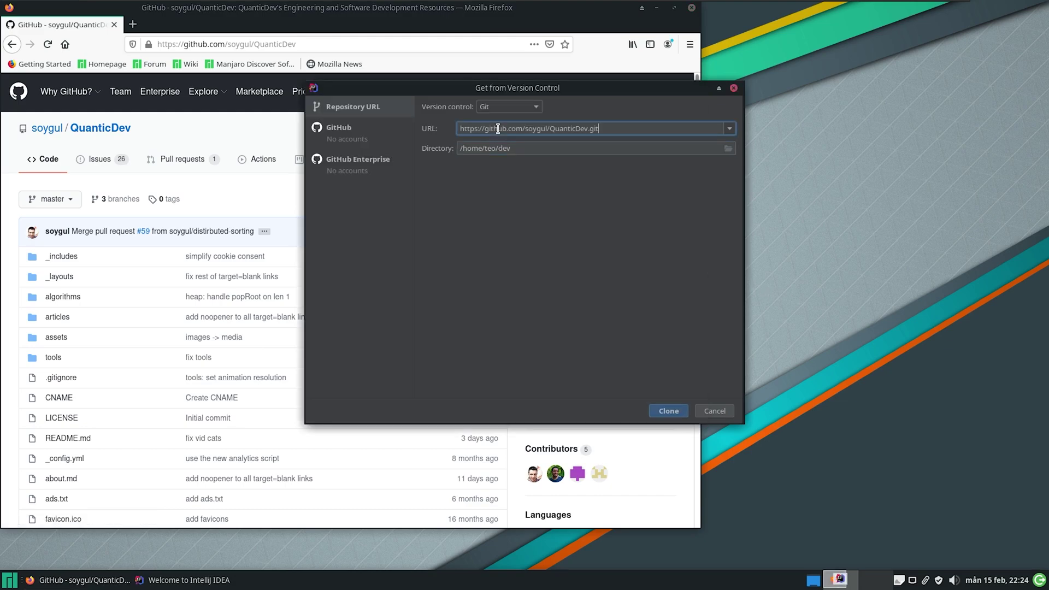
{"action": "left_click", "coordinate": [673, 412]}
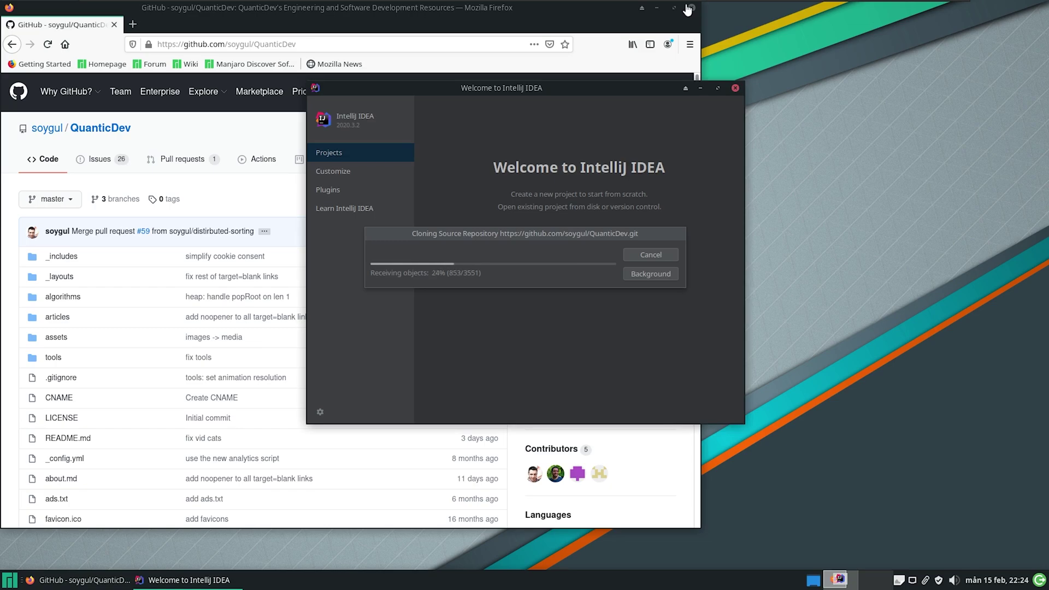
{"action": "left_click", "coordinate": [659, 10]}
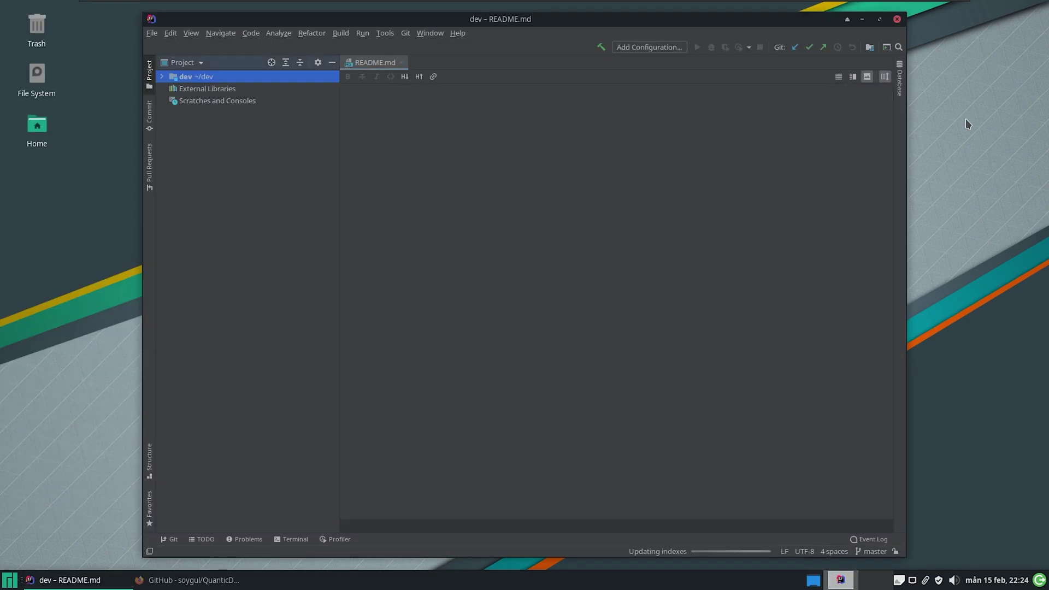
Append '(upcoming..)' to the Linux setup item in README.md and italicize it with underscores
{"action": "key", "text": "Escape"}
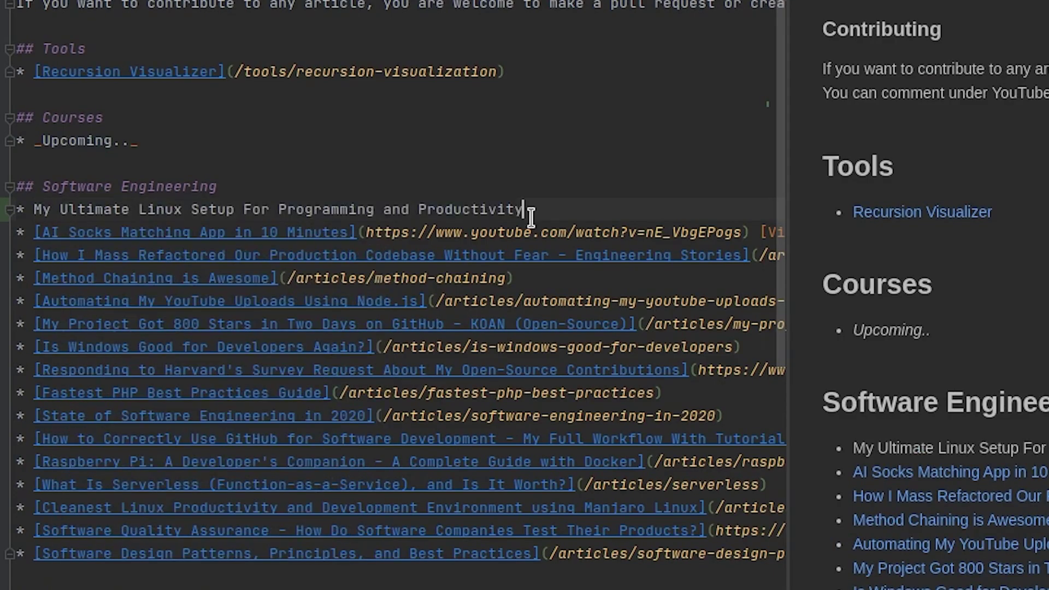
{"action": "type", "text": "(upcoming.."}
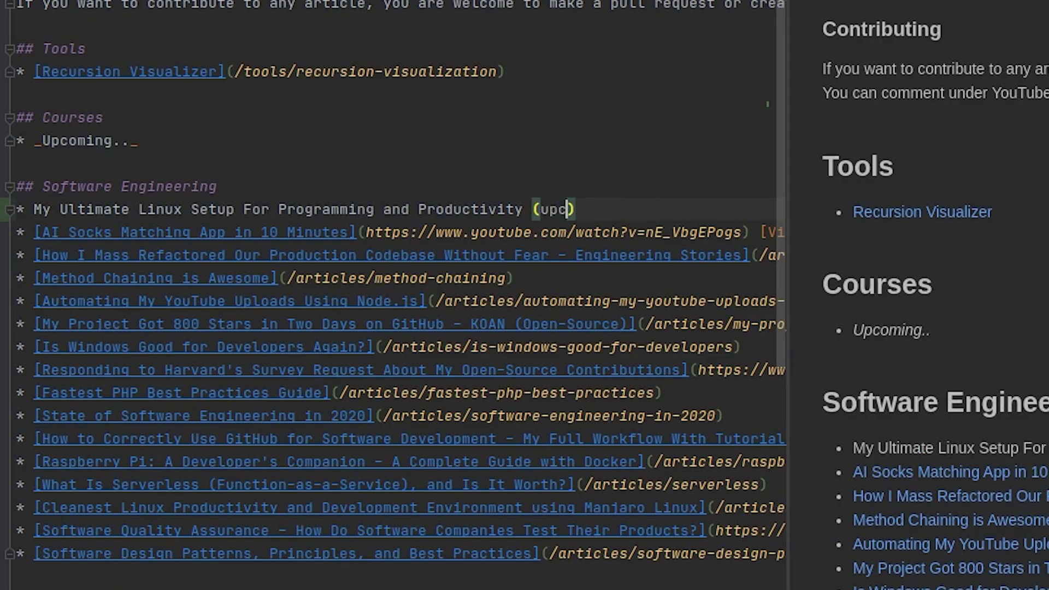
{"action": "left_click_drag", "start_coordinate": [636, 210], "coordinate": [34, 206]}
{"action": "type", "text": "_"}
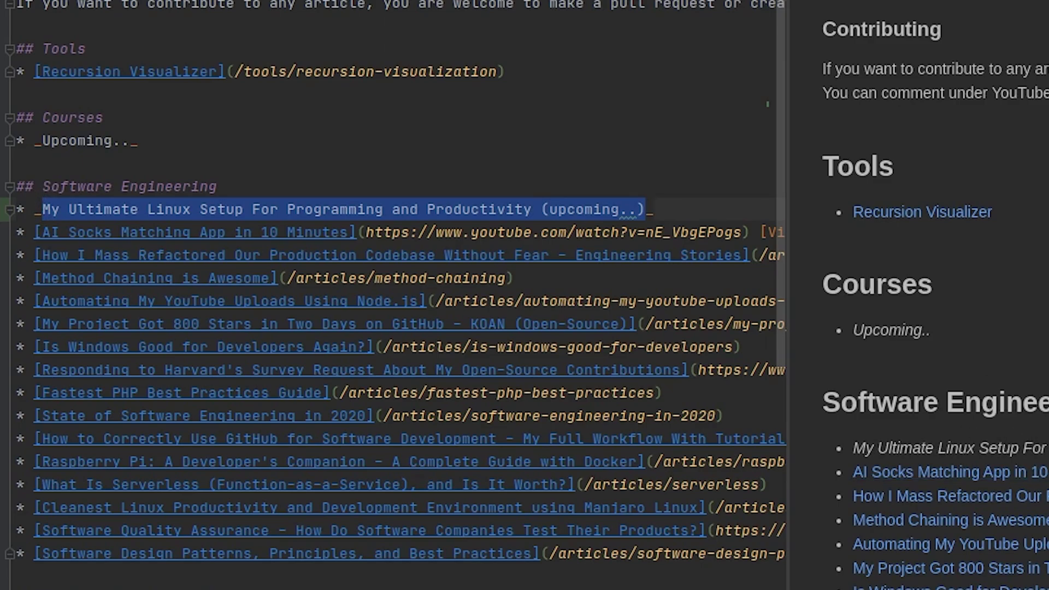
{"action": "left_click", "coordinate": [435, 65]}
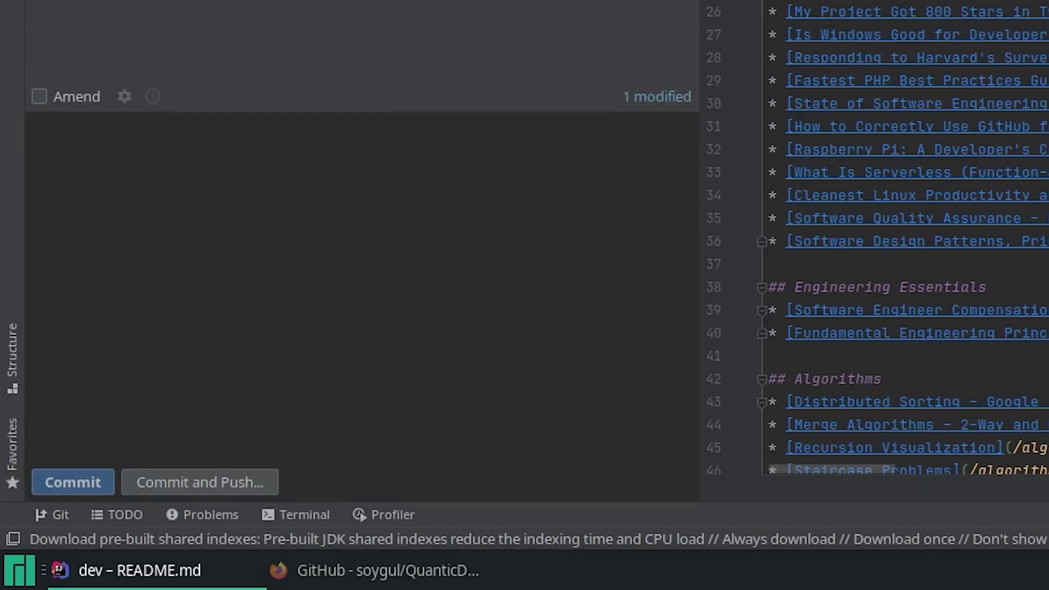
Enter a commit message about a placeholder for the upcoming video and push it
{"action": "type", "text": "add link to"}
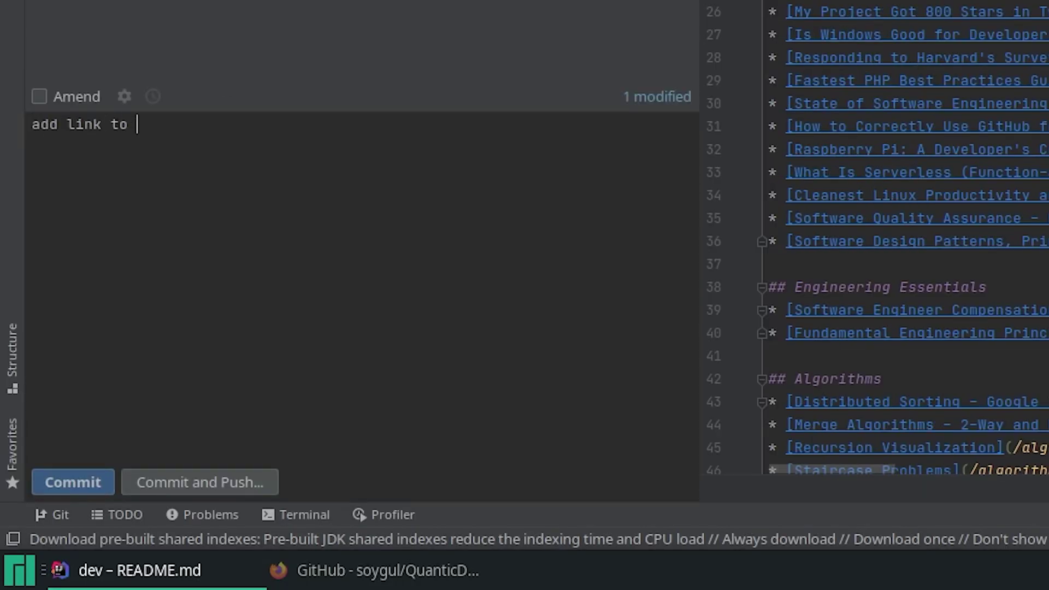
{"action": "key", "text": "BackSpace"}
{"action": "key", "text": "BackSpace"}
{"action": "key", "text": "BackSpace"}
{"action": "key", "text": "BackSpace"}
{"action": "key", "text": "BackSpace"}
{"action": "key", "text": "BackSpace"}
{"action": "key", "text": "BackSpace"}
{"action": "key", "text": "BackSpace"}
{"action": "type", "text": "placeholder for my upcoming vid"}
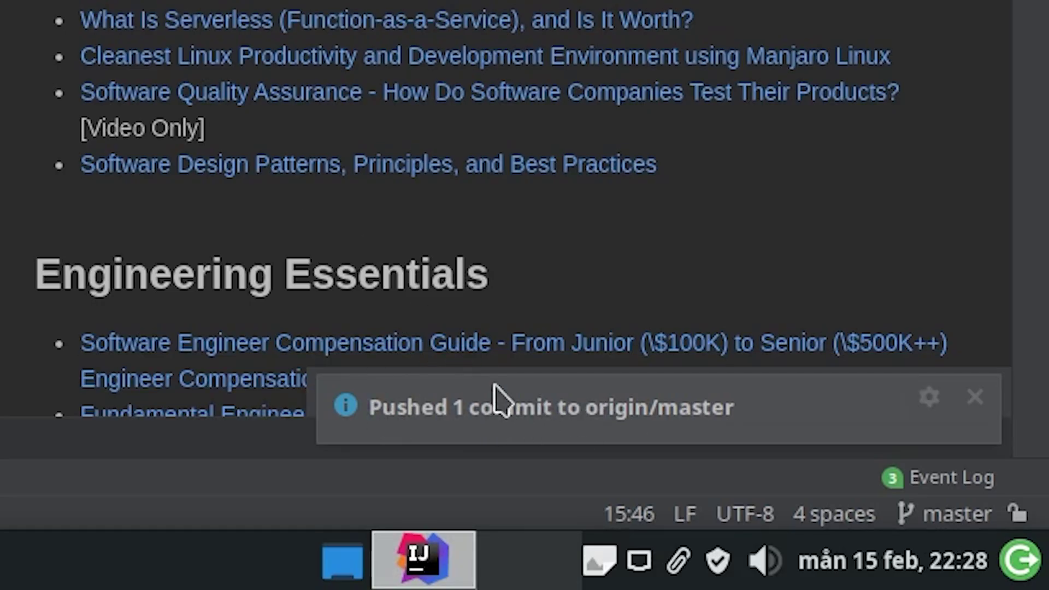
Reload quanticdev.com and highlight the new upcoming Linux setup entry
{"action": "scroll", "coordinate": [137, 262], "scroll_direction": "down", "scroll_amount": 1}
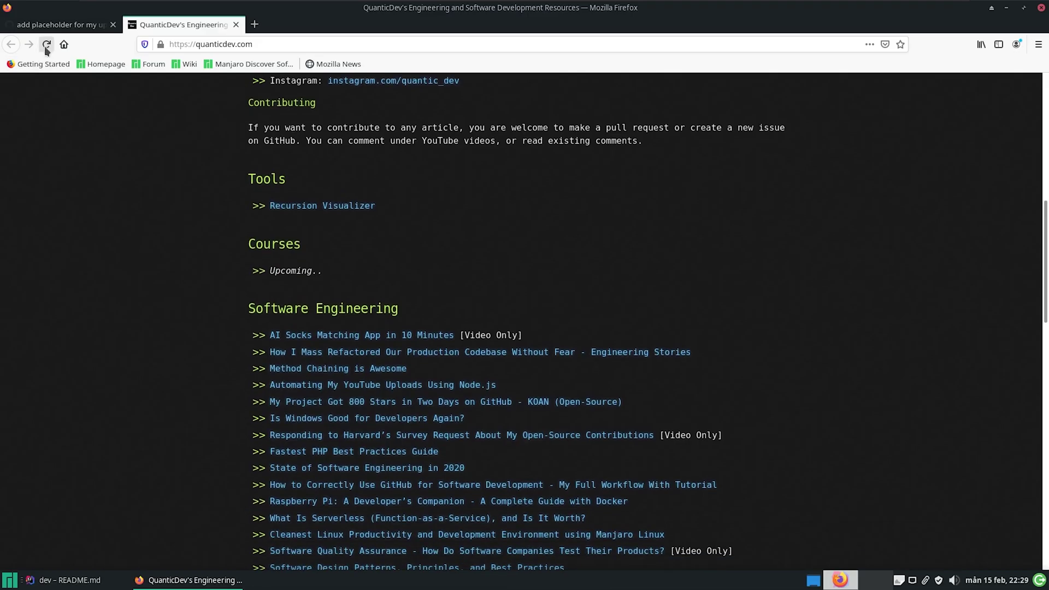
{"action": "left_click", "coordinate": [47, 46]}
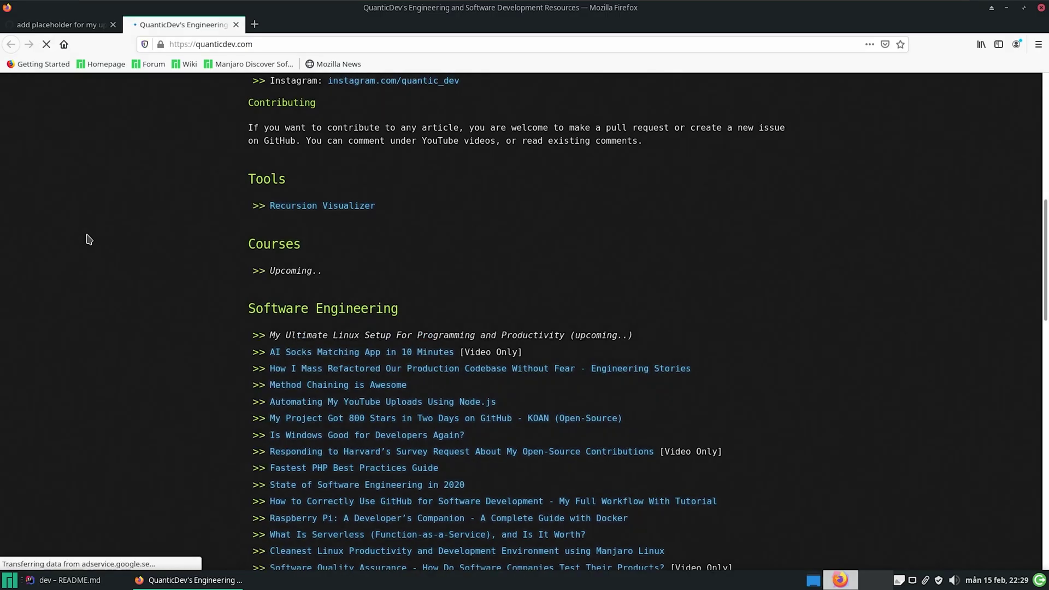
{"action": "left_click_drag", "start_coordinate": [650, 341], "coordinate": [290, 331]}
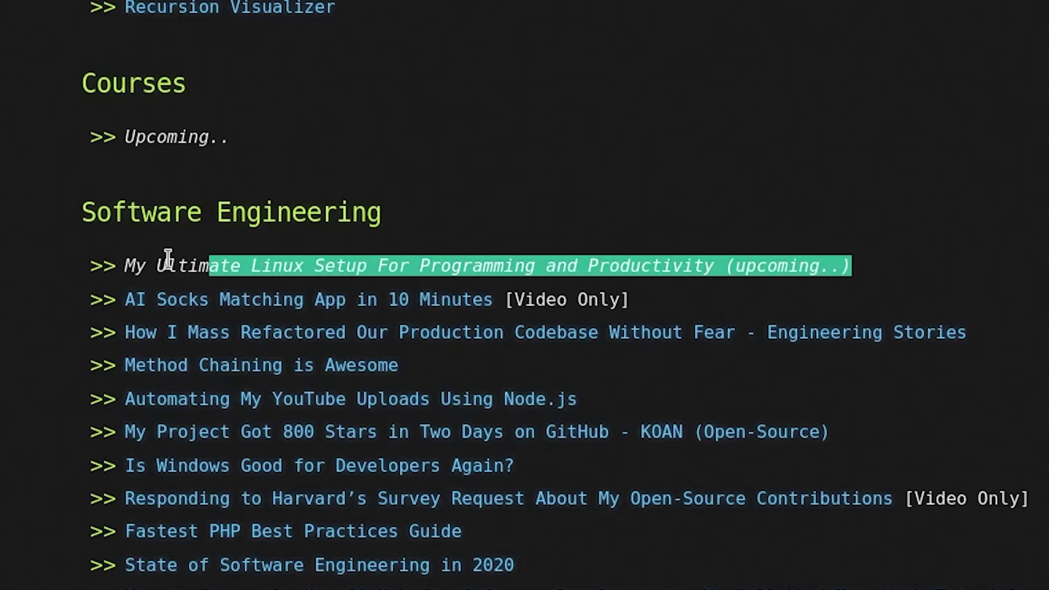
{"action": "left_click_drag", "start_coordinate": [168, 257], "coordinate": [125, 266]}
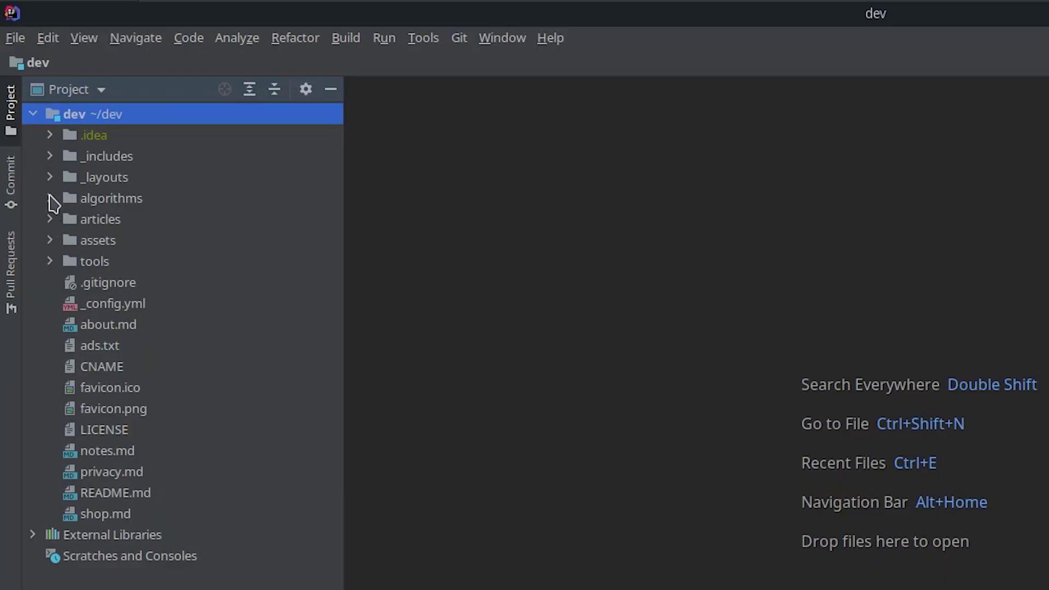
Open algorithms/distributed-computing/distributed-sorting.js, run it, and review its console output
{"action": "left_click", "coordinate": [51, 199]}
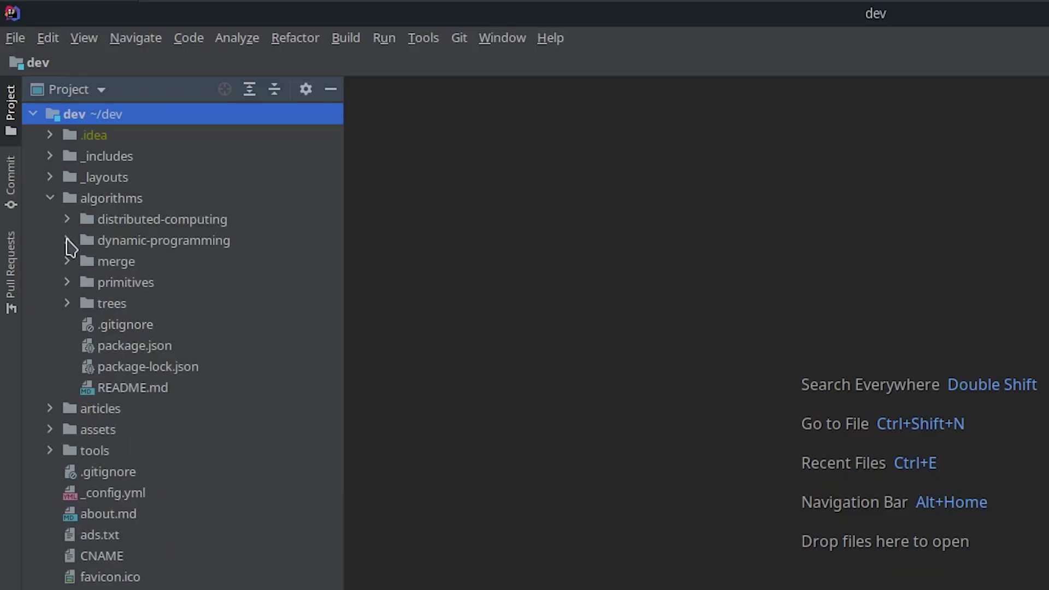
{"action": "left_click", "coordinate": [68, 241]}
{"action": "left_click", "coordinate": [67, 240]}
{"action": "left_click", "coordinate": [67, 220]}
{"action": "double_click", "coordinate": [216, 265]}
{"action": "right_click", "coordinate": [216, 267]}
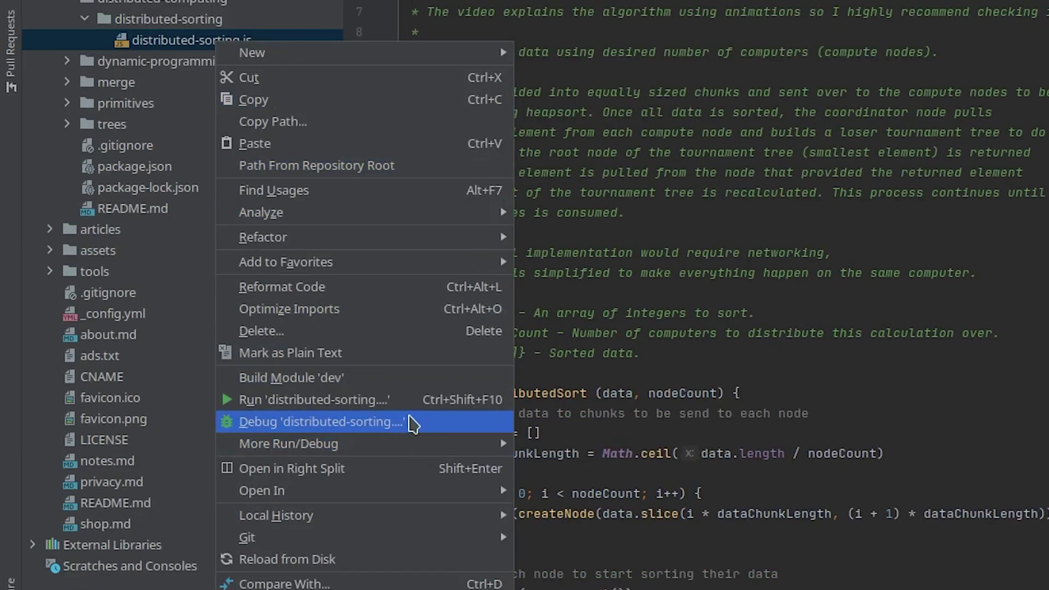
{"action": "left_click", "coordinate": [410, 400]}
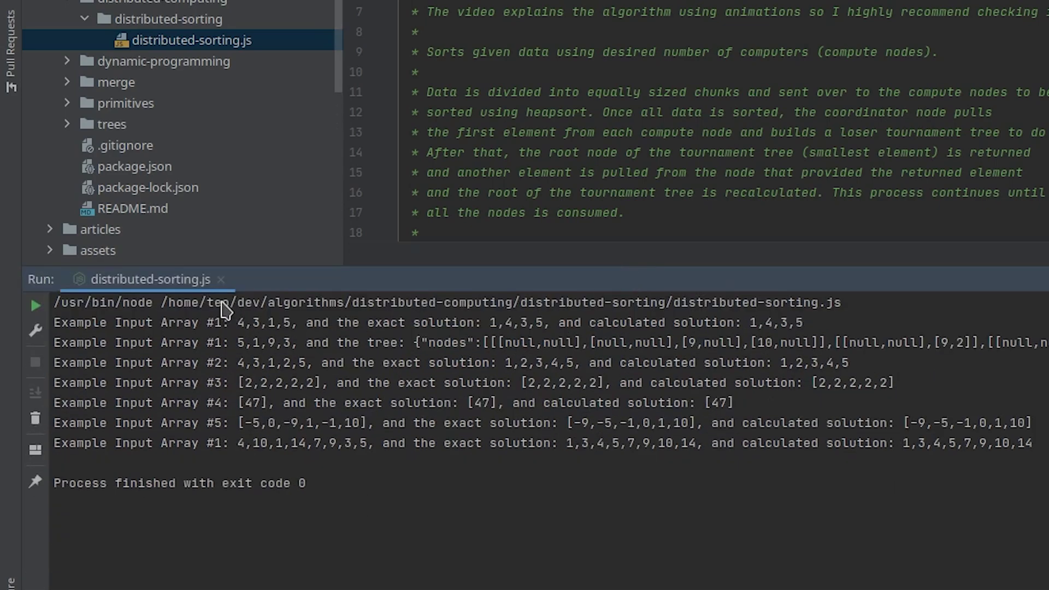
{"action": "left_click_drag", "start_coordinate": [71, 303], "coordinate": [1046, 505]}
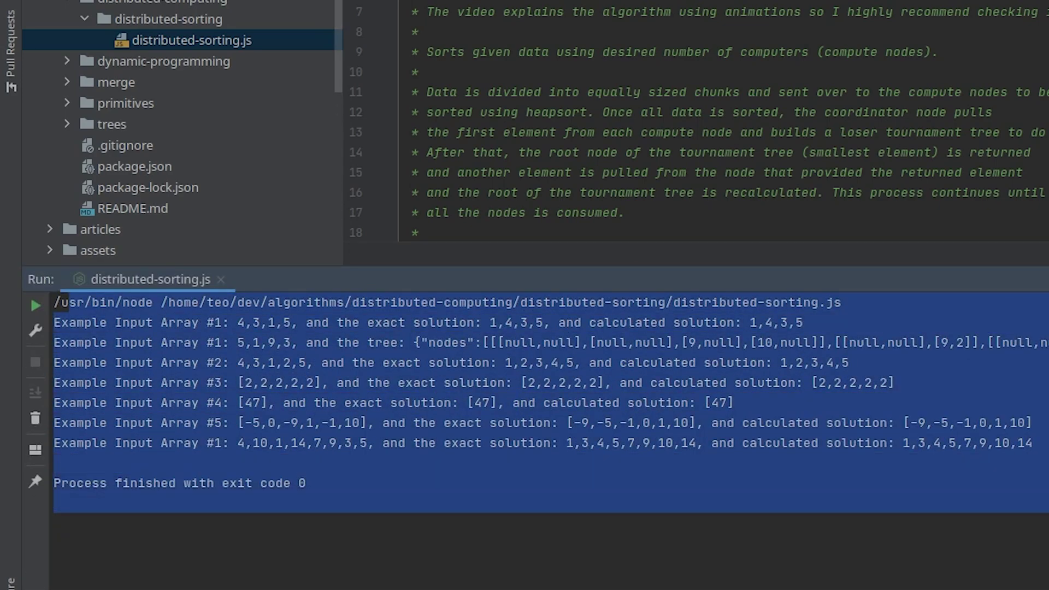
{"action": "key", "text": "shift+Escape"}
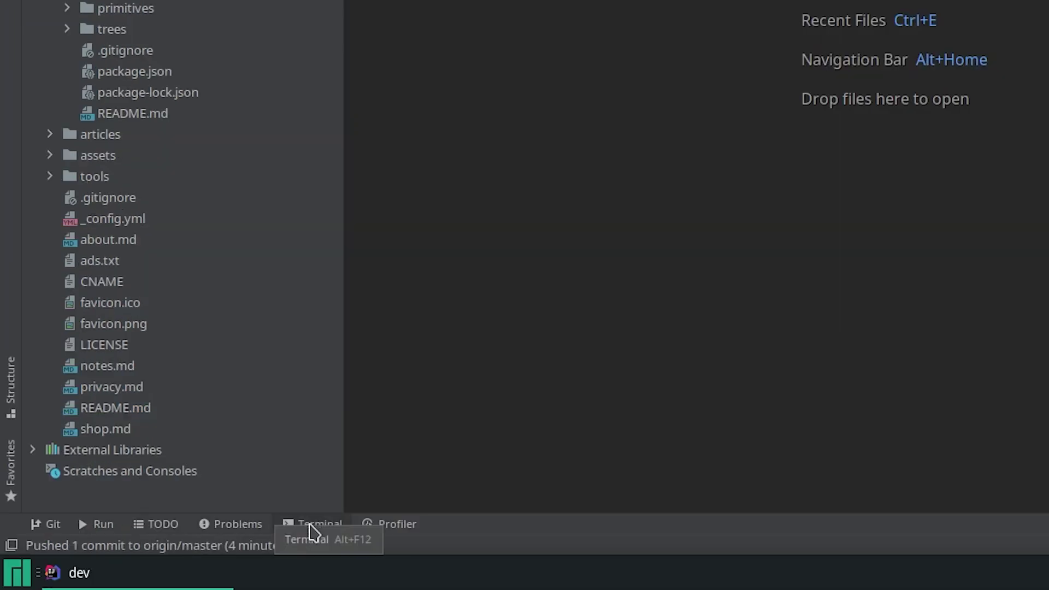
In an enlarged IntelliJ terminal, change into algorithms/dynamic-programming/staircase-problems
{"action": "left_click", "coordinate": [312, 524]}
{"action": "left_click_drag", "start_coordinate": [511, 229], "coordinate": [510, 153]}
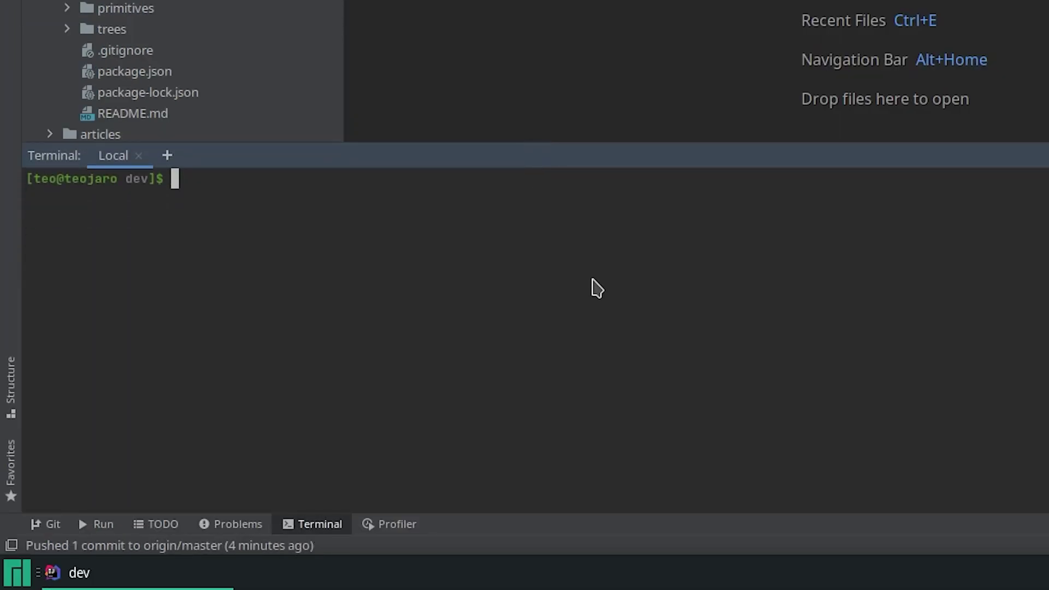
{"action": "type", "text": "cd algorithms/d"}
{"action": "key", "text": "Tab"}
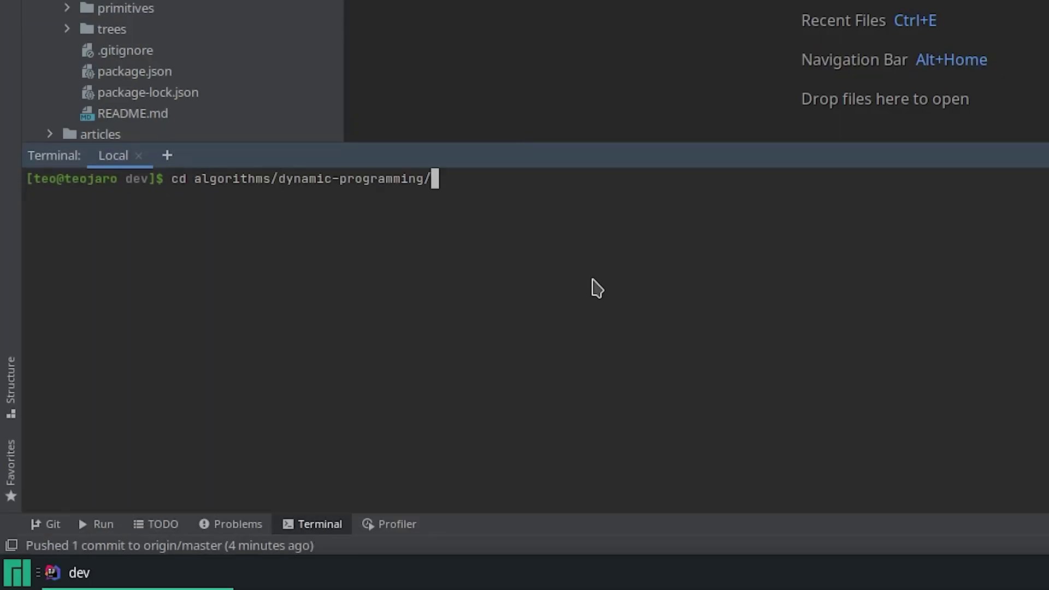
{"action": "type", "text": "s"}
{"action": "key", "text": "Tab"}
{"action": "key", "text": "Tab"}
{"action": "type", "text": "t"}
{"action": "key", "text": "Tab"}
{"action": "key", "text": "Return"}
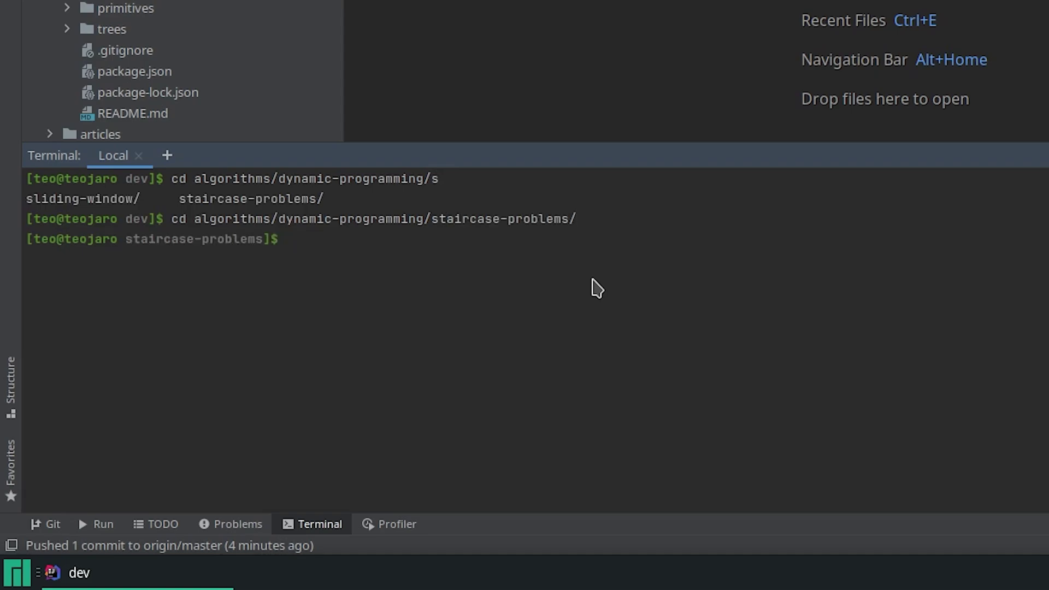
Run python staircase-problems.py so its tests pass, then quit IntelliJ IDEA
{"action": "key", "text": "ctrl+l"}
{"action": "type", "text": "py"}
{"action": "key", "text": "Tab"}
{"action": "key", "text": "Tab"}
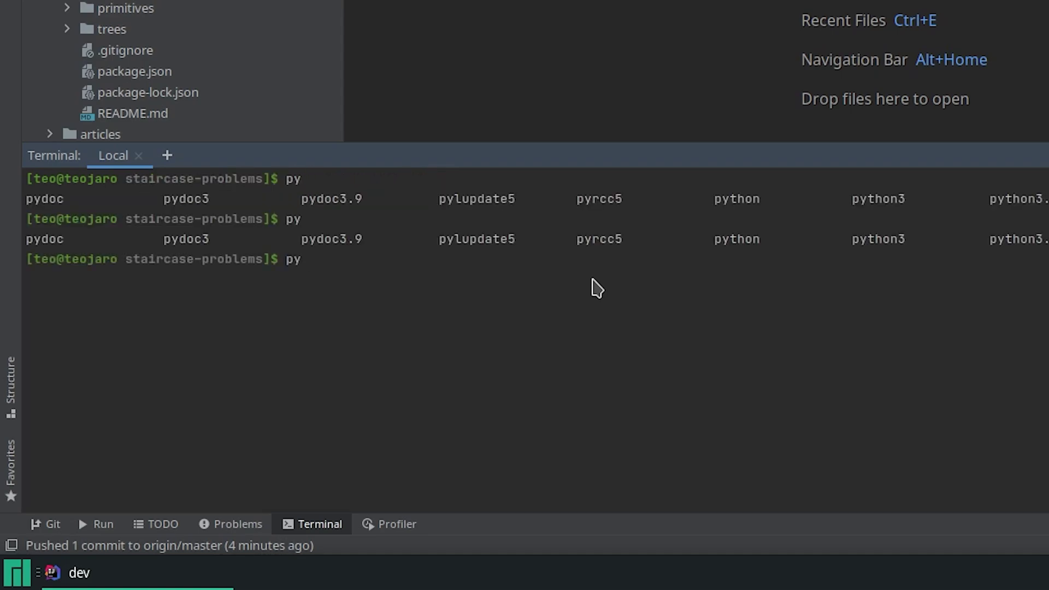
{"action": "key", "text": "ctrl+l"}
{"action": "type", "text": "thon s"}
{"action": "key", "text": "Tab"}
{"action": "key", "text": "Return"}
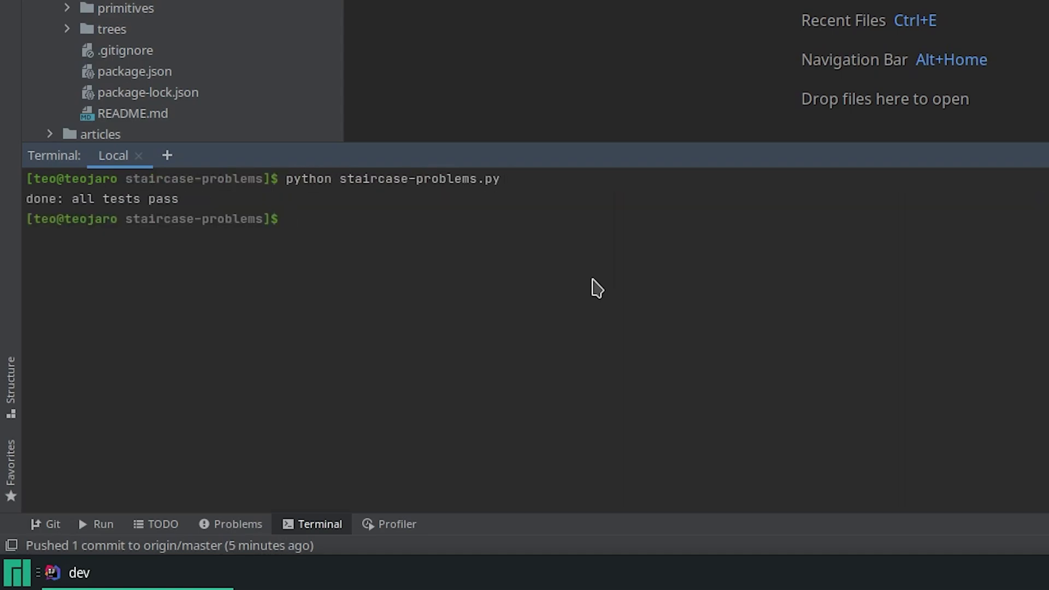
{"action": "key", "text": "alt+F4"}
{"action": "left_click", "coordinate": [4, 585]}
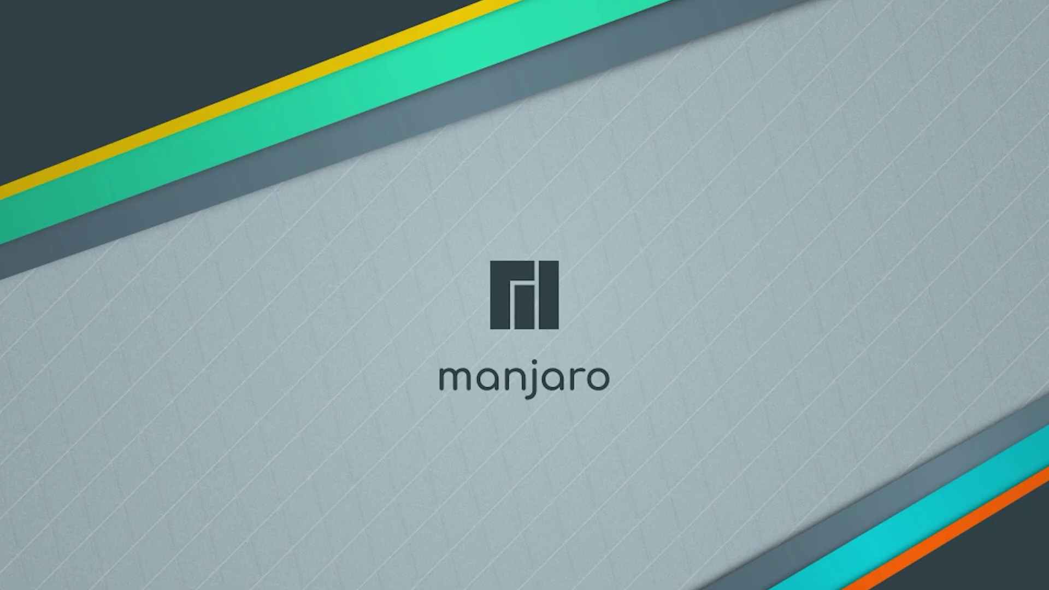
Launch Code - OSS in the home folder with 'code .', maximize it, and close Welcome
{"action": "type", "text": "code ."}
{"action": "key", "text": "Return"}
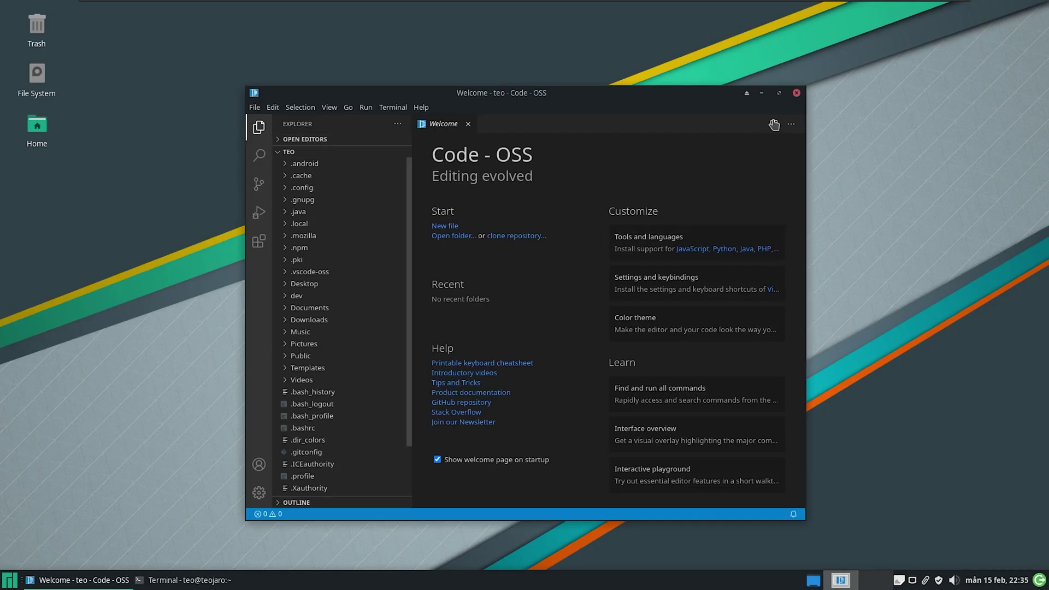
{"action": "left_click", "coordinate": [784, 96]}
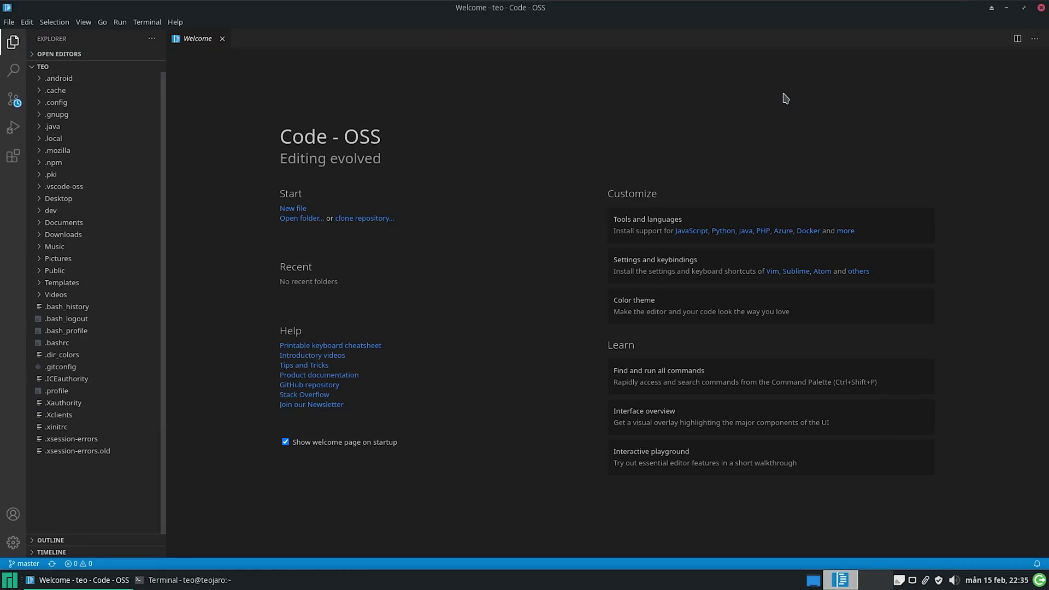
{"action": "left_click", "coordinate": [222, 39]}
Briefly view .xsession-errors.old and .bashrc in the editor, then close both
{"action": "left_click", "coordinate": [87, 450]}
{"action": "left_click", "coordinate": [265, 39]}
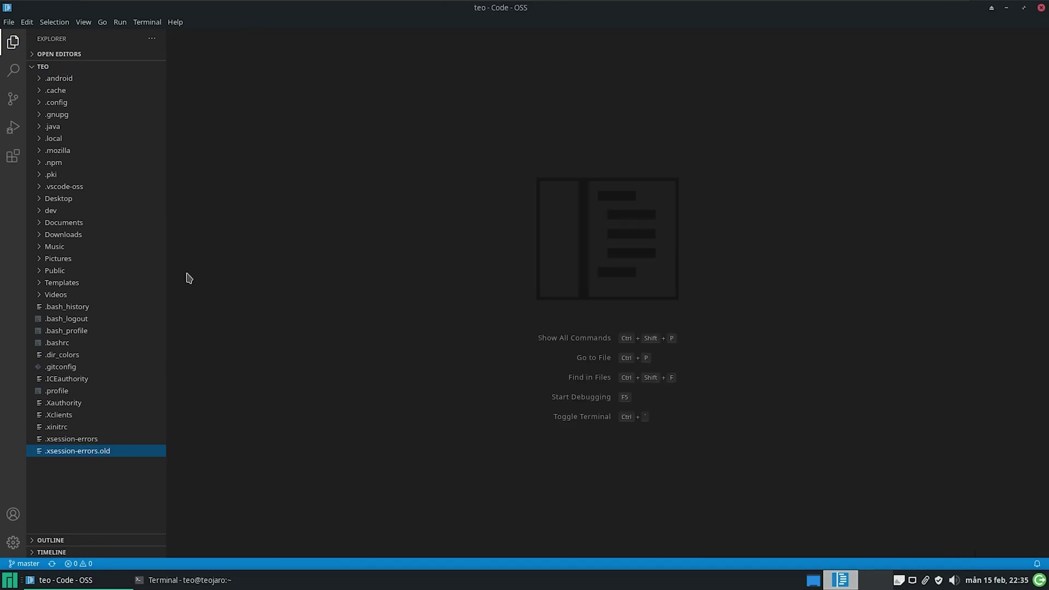
{"action": "left_click", "coordinate": [63, 343]}
{"action": "scroll", "coordinate": [367, 335], "scroll_direction": "down", "scroll_amount": 20}
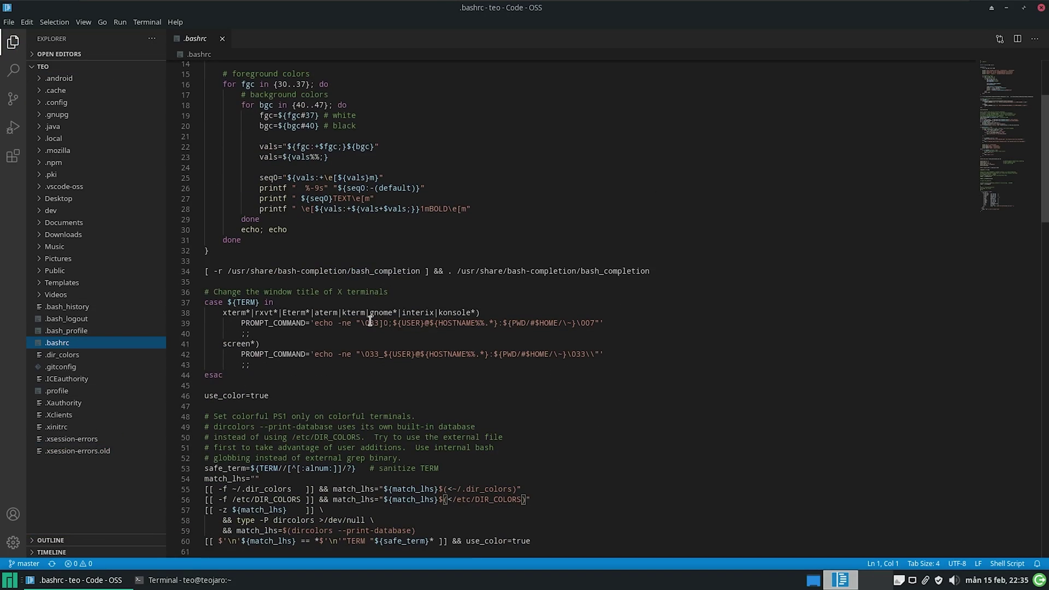
{"action": "left_click", "coordinate": [222, 38]}
Expand the dev folder and open its README.md article list
{"action": "left_click", "coordinate": [38, 210]}
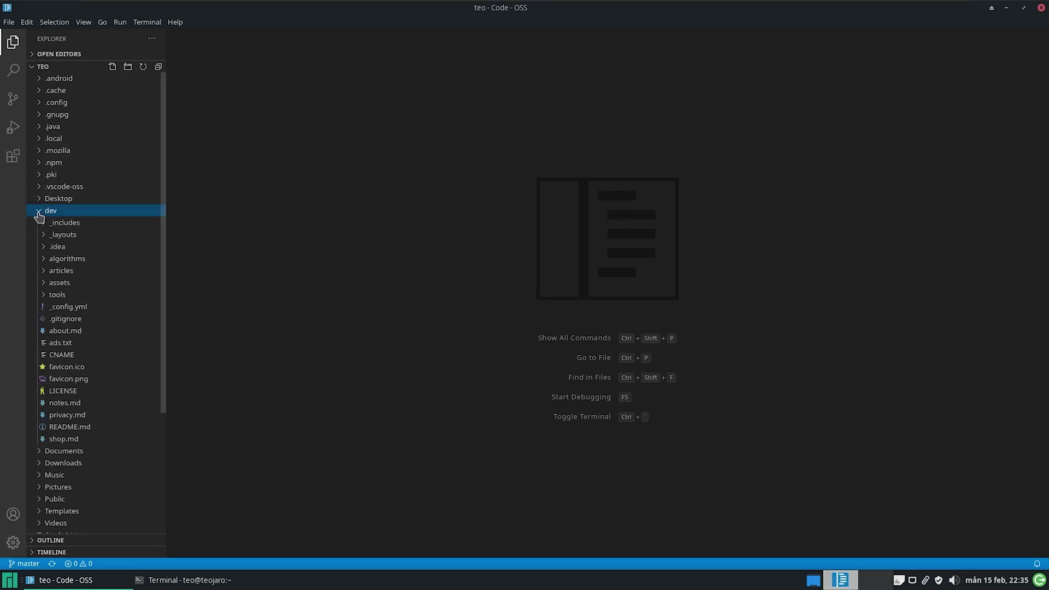
{"action": "left_click", "coordinate": [94, 426]}
{"action": "scroll", "coordinate": [977, 109], "scroll_direction": "down", "scroll_amount": 10}
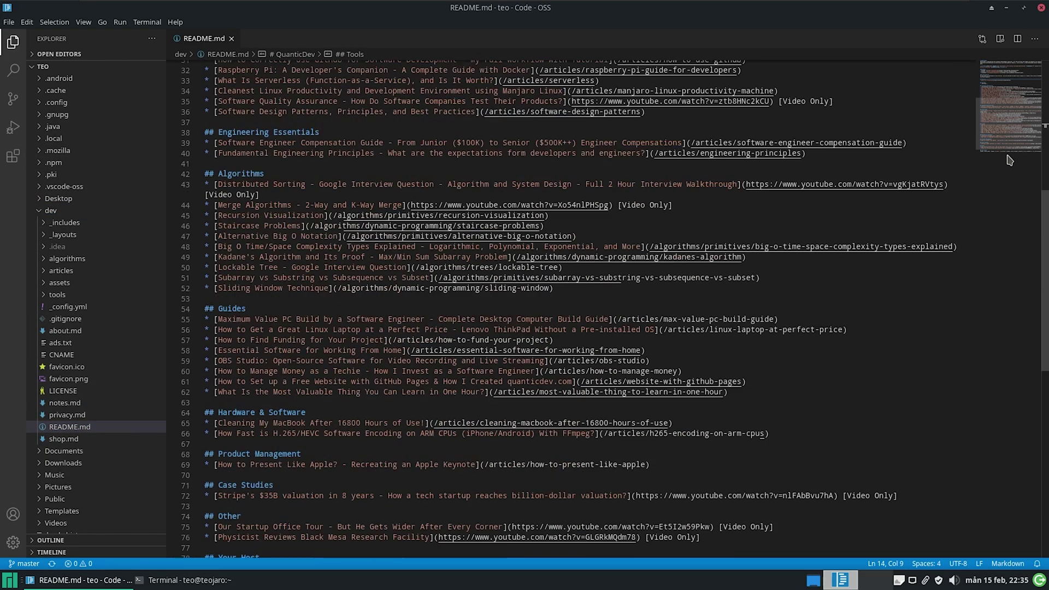